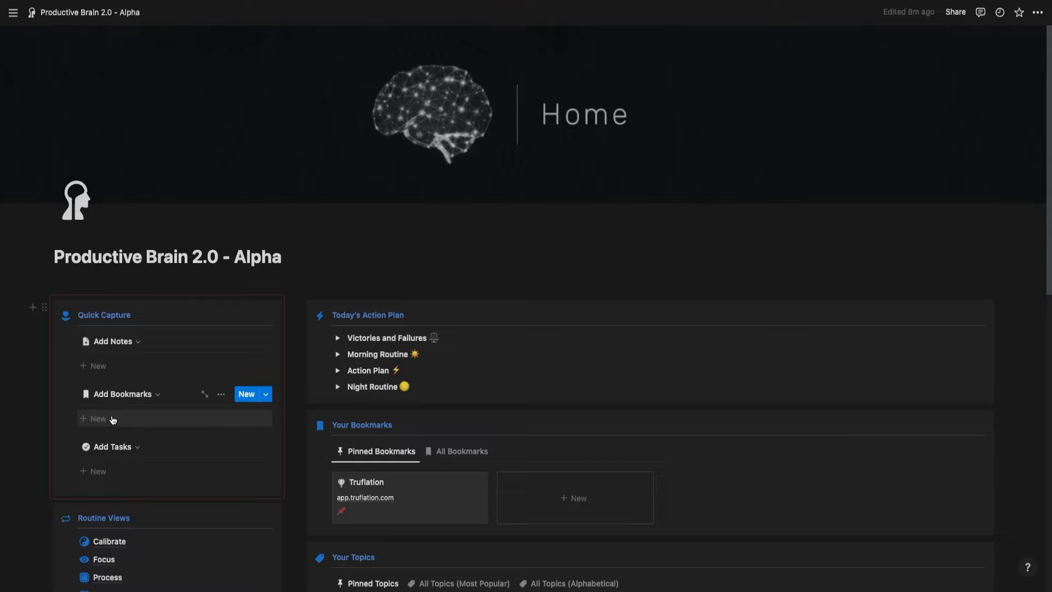
Add a bookmark titled Youtube.com with the URL youtube.com through Quick Capture and pin it
click(107, 422)
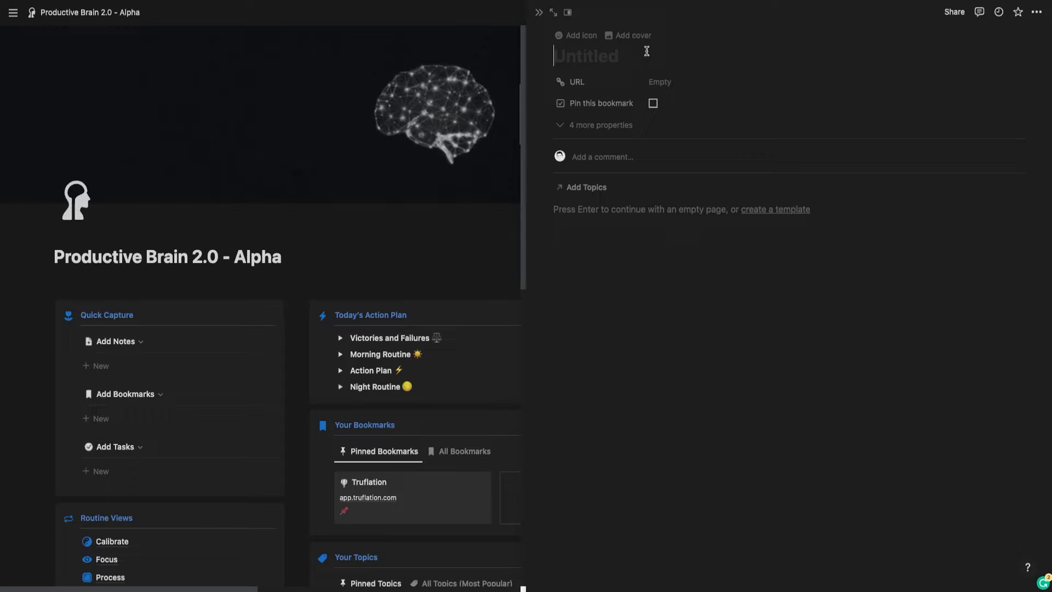
text(Youtube.com)
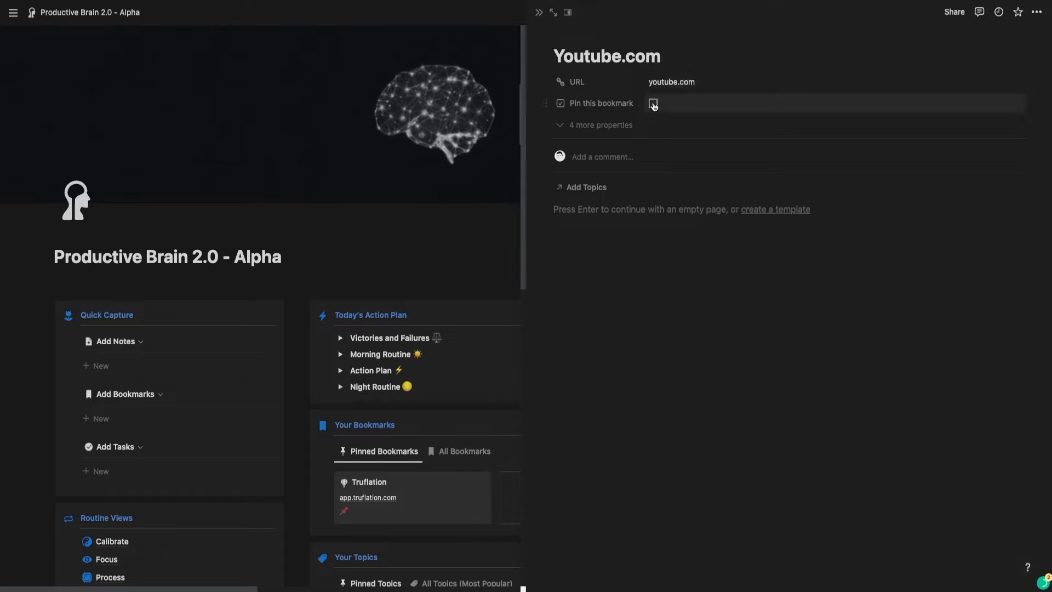
click(653, 104)
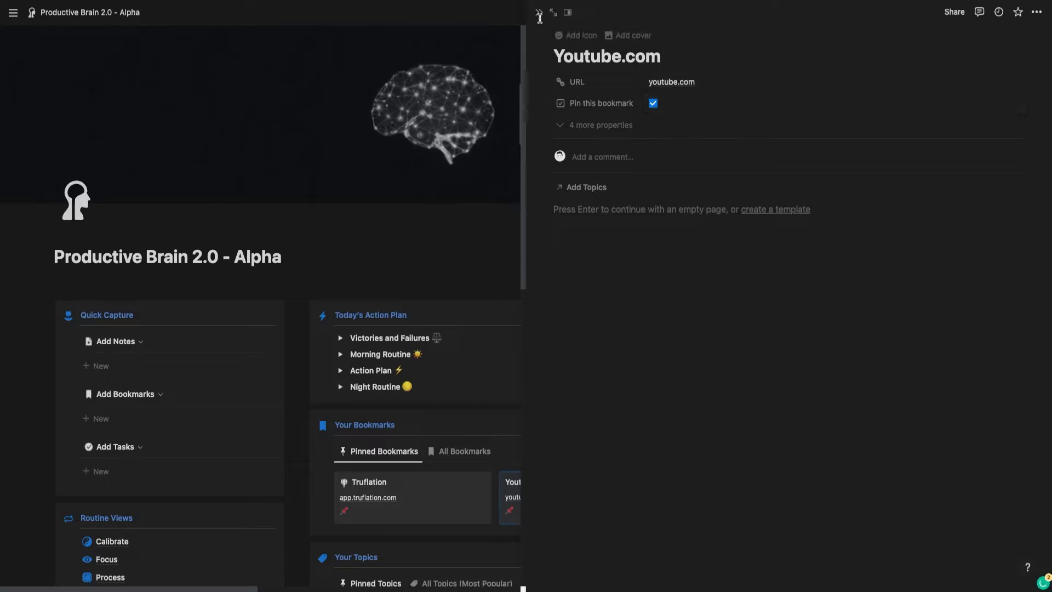
key(Escape)
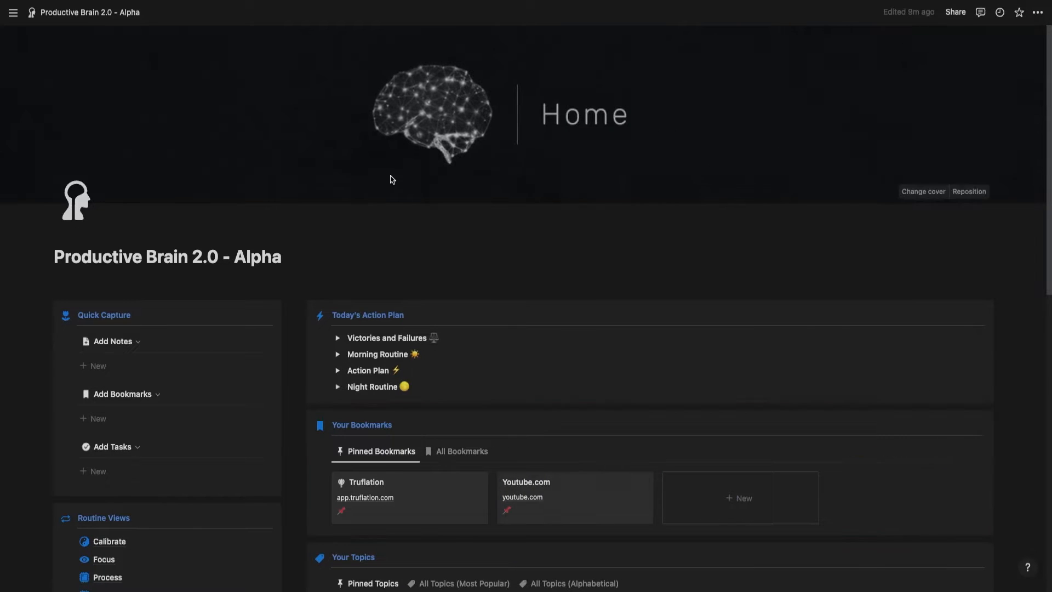
click(119, 473)
click(479, 273)
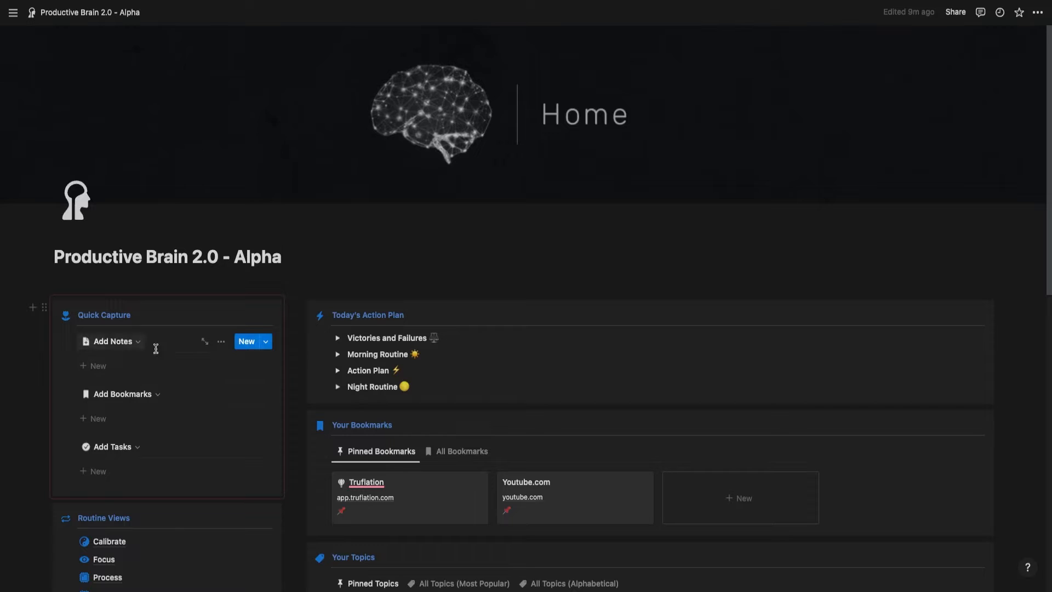
Remove the Created time "Is empty" filter from the Add Notes view in Quick Capture
click(221, 341)
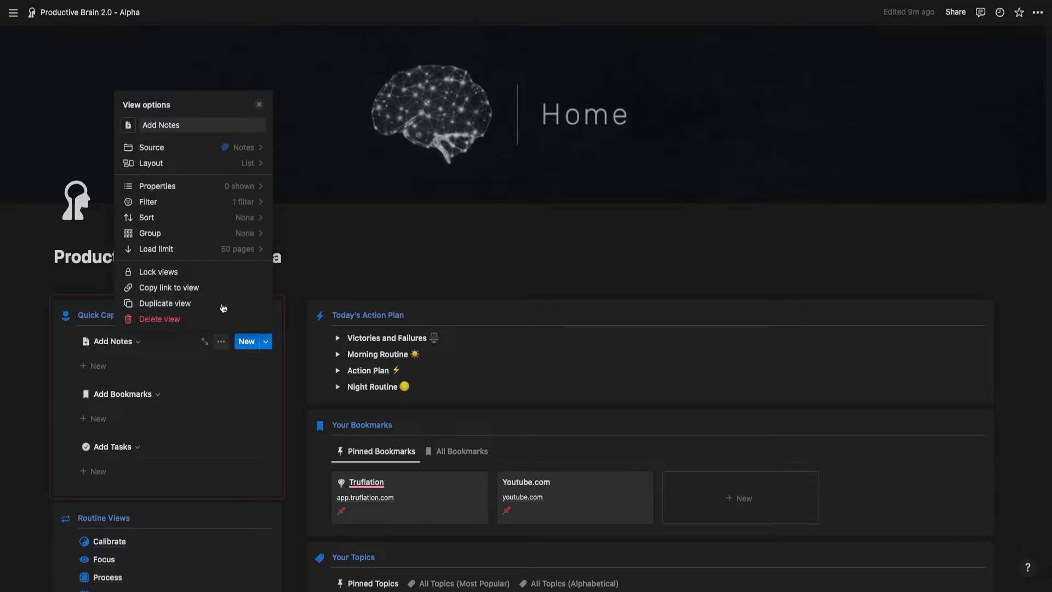
click(253, 204)
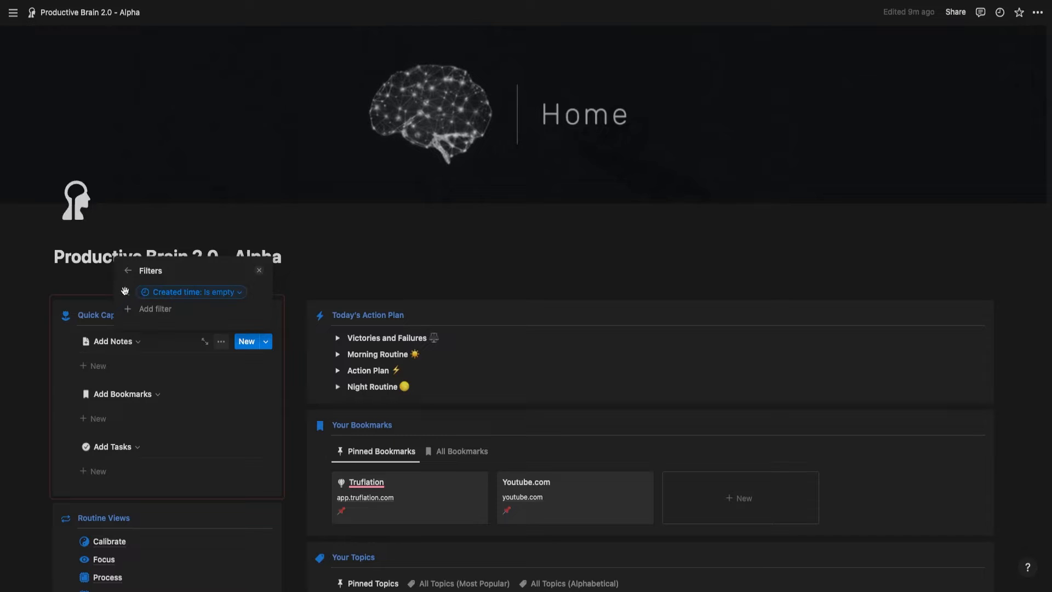
click(234, 293)
click(233, 311)
click(257, 315)
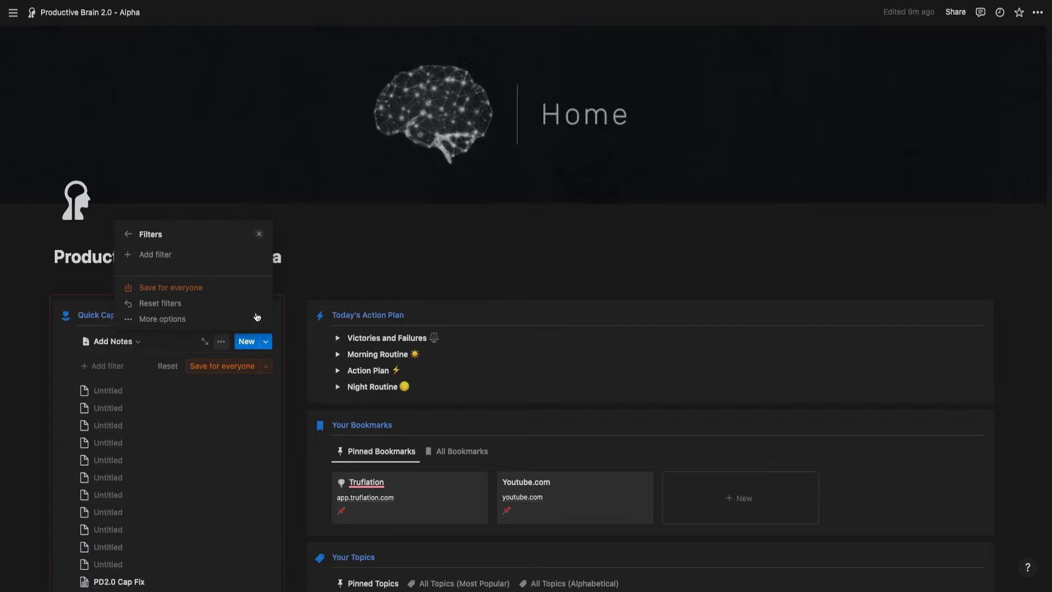
click(259, 236)
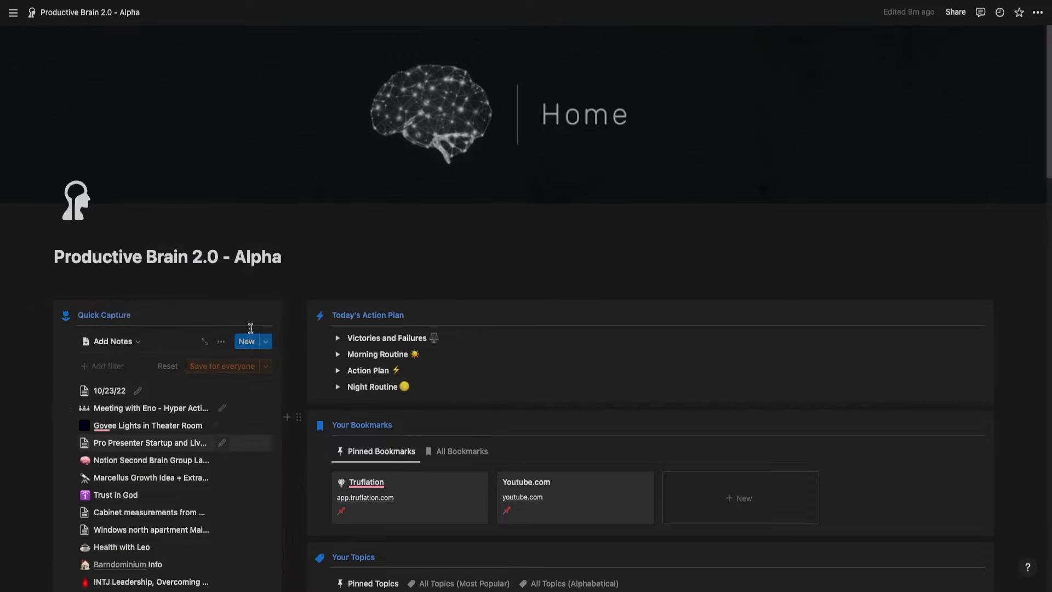
In the Govee Lights in Theater Room note, show the hidden properties and move Created time below Topics
click(189, 426)
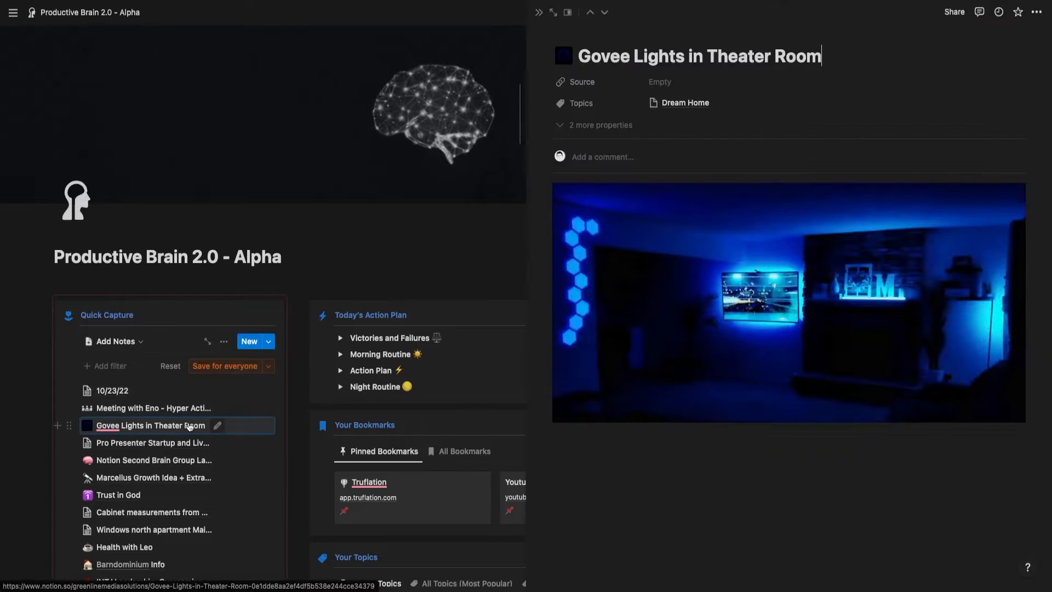
drag(529, 33, 397, 35)
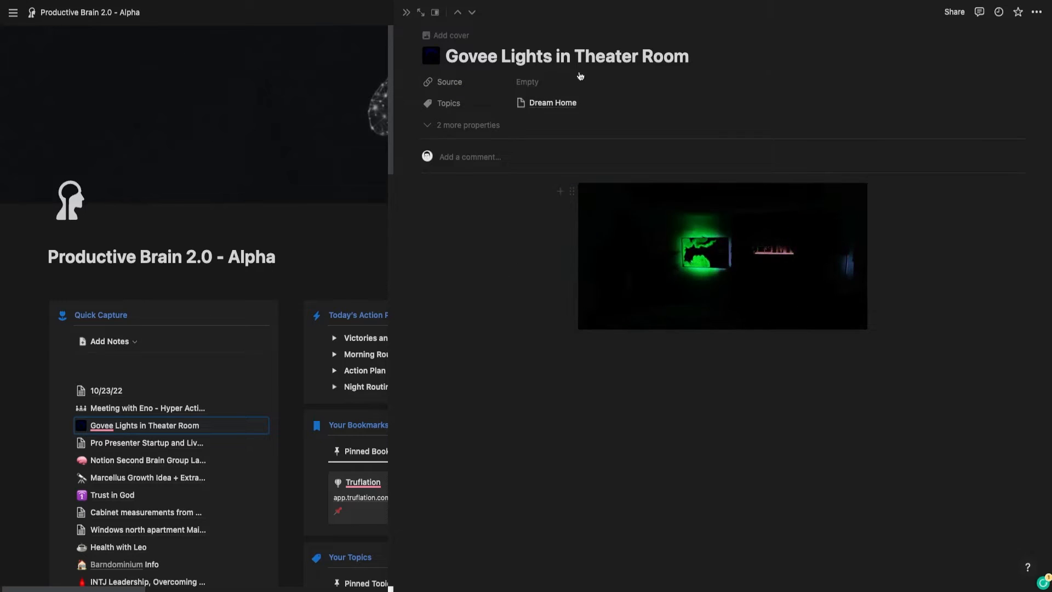
click(497, 128)
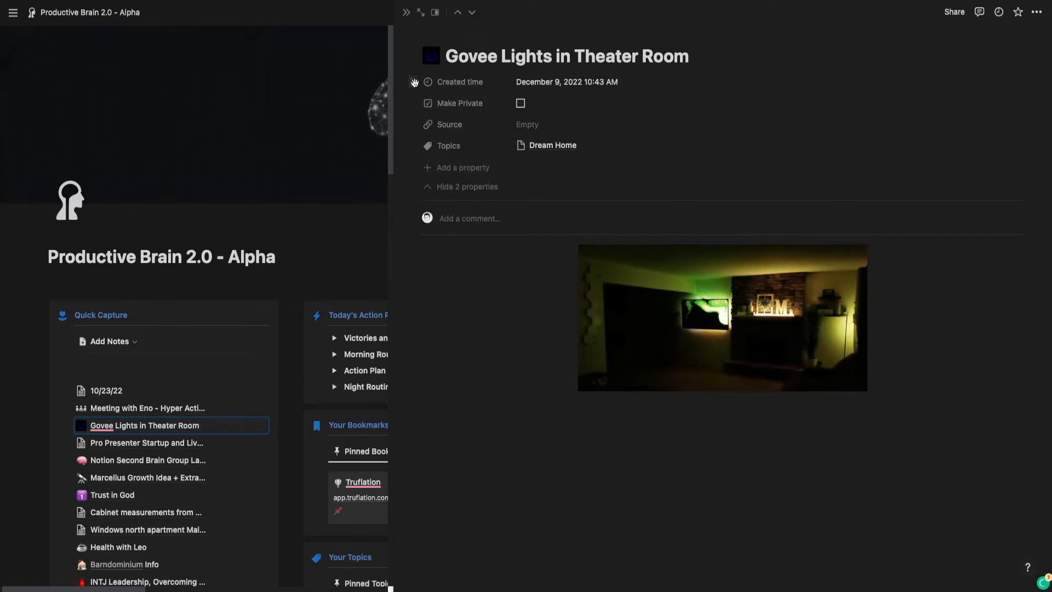
drag(460, 82, 466, 146)
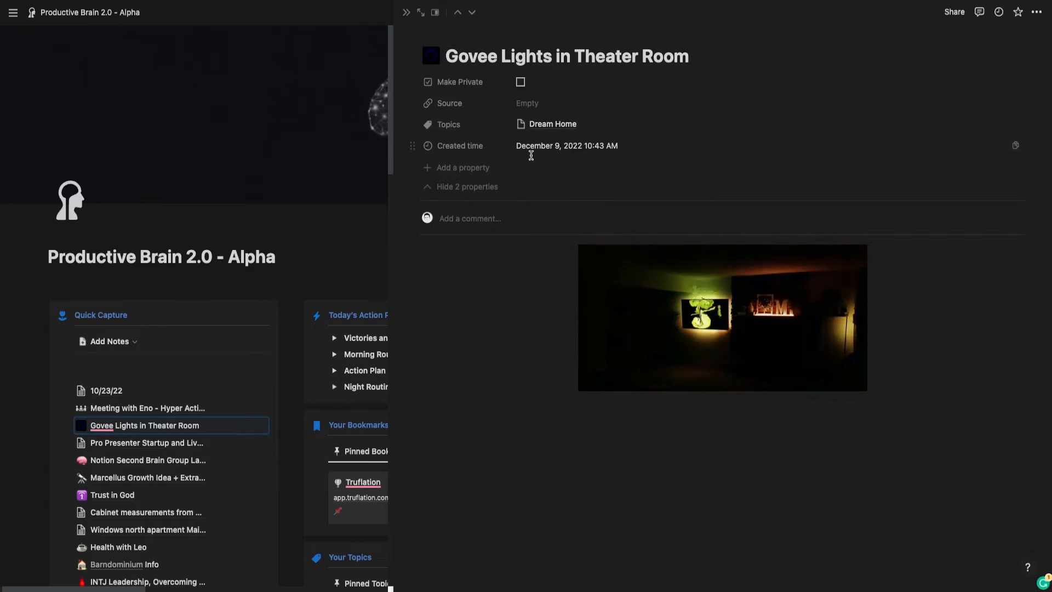
Add a formula property named "Created Time +5 Seconds" to the note, working in its full-page view
click(421, 12)
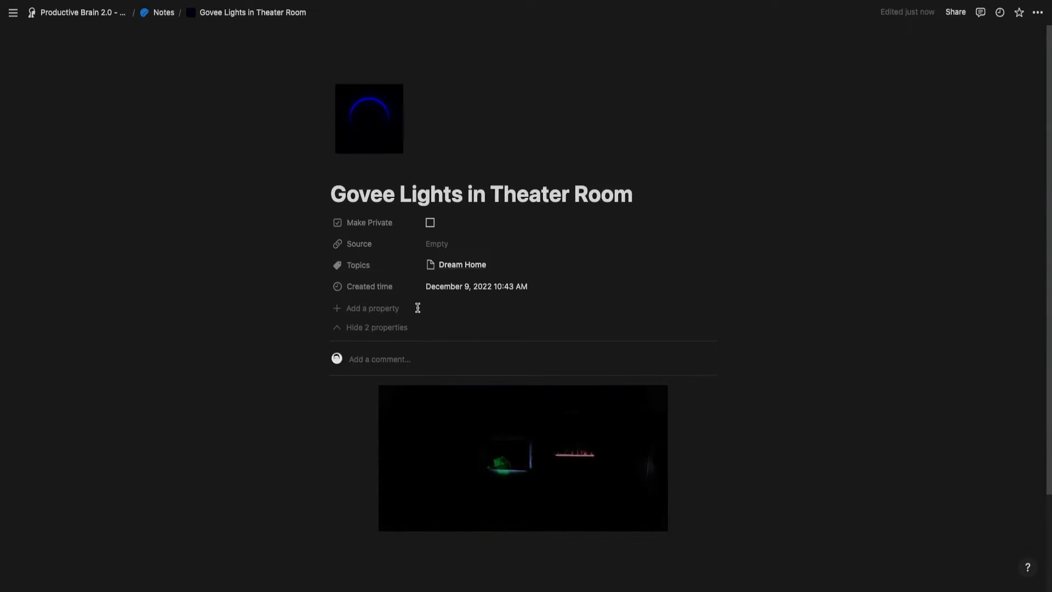
click(386, 310)
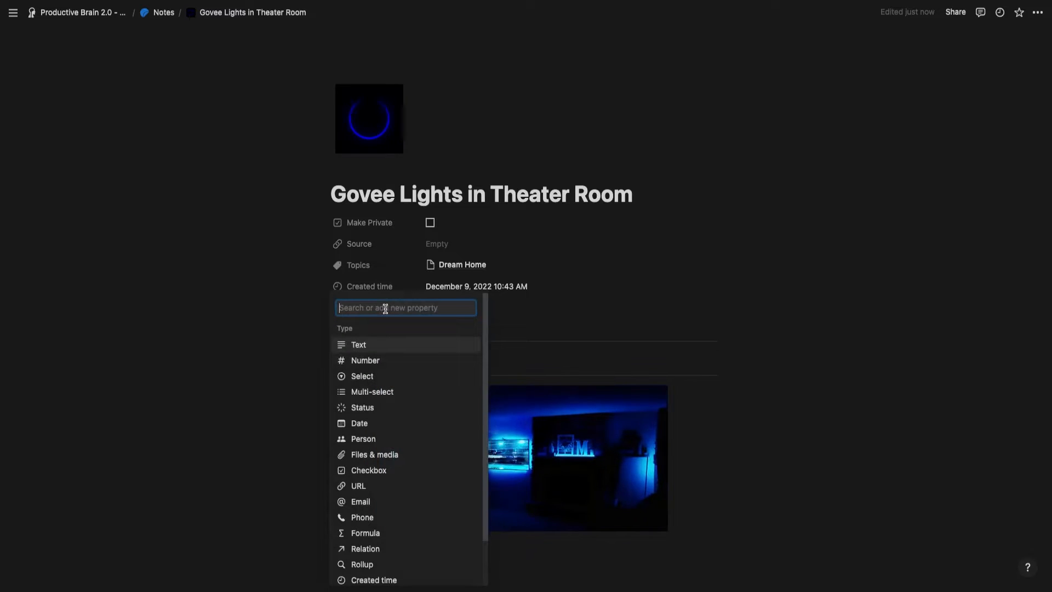
text(formula)
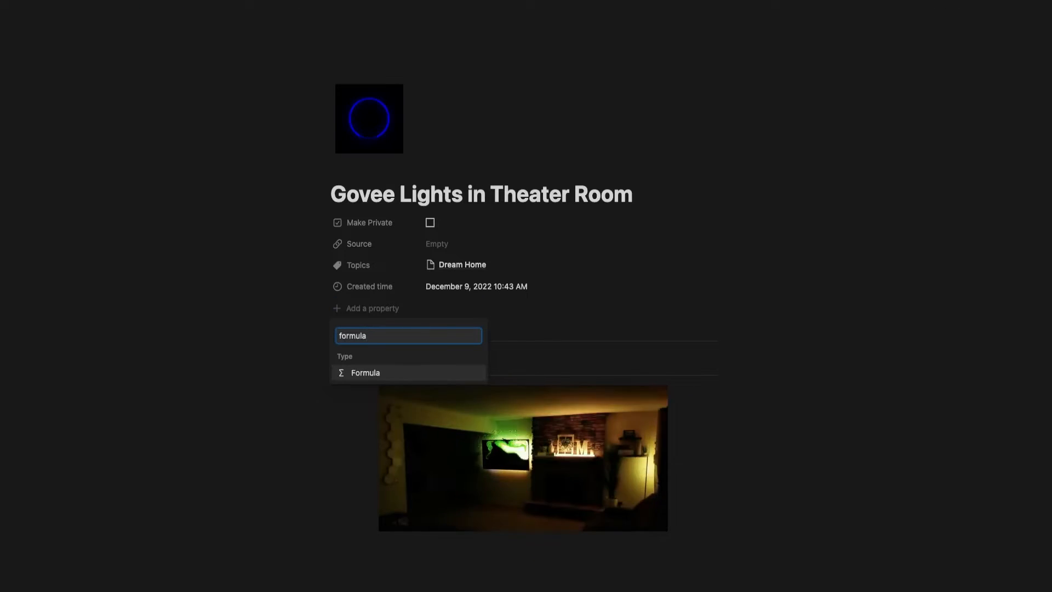
key(Return)
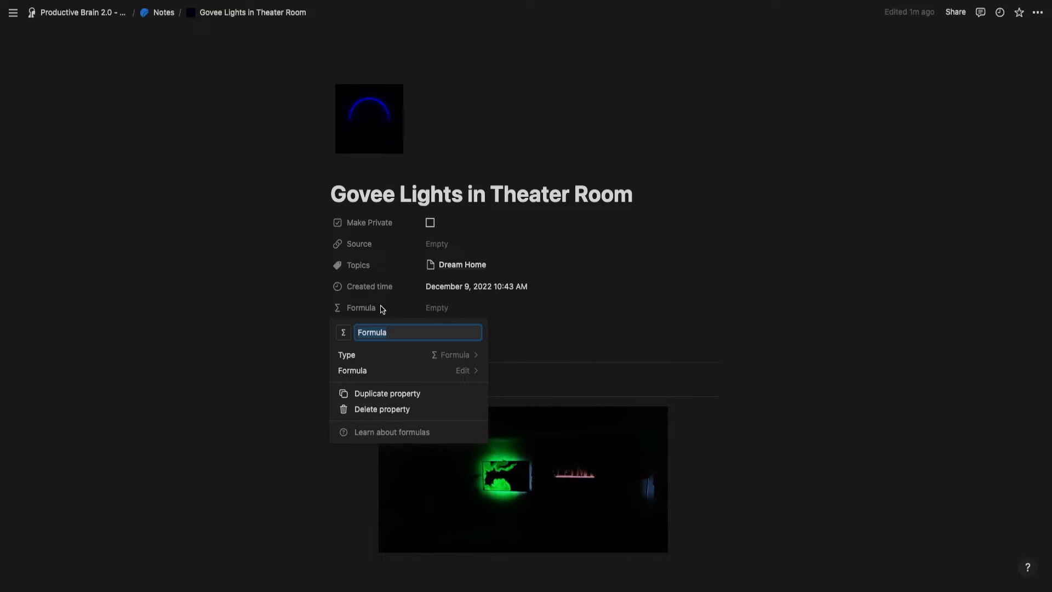
key(BackSpace)
text(Crea)
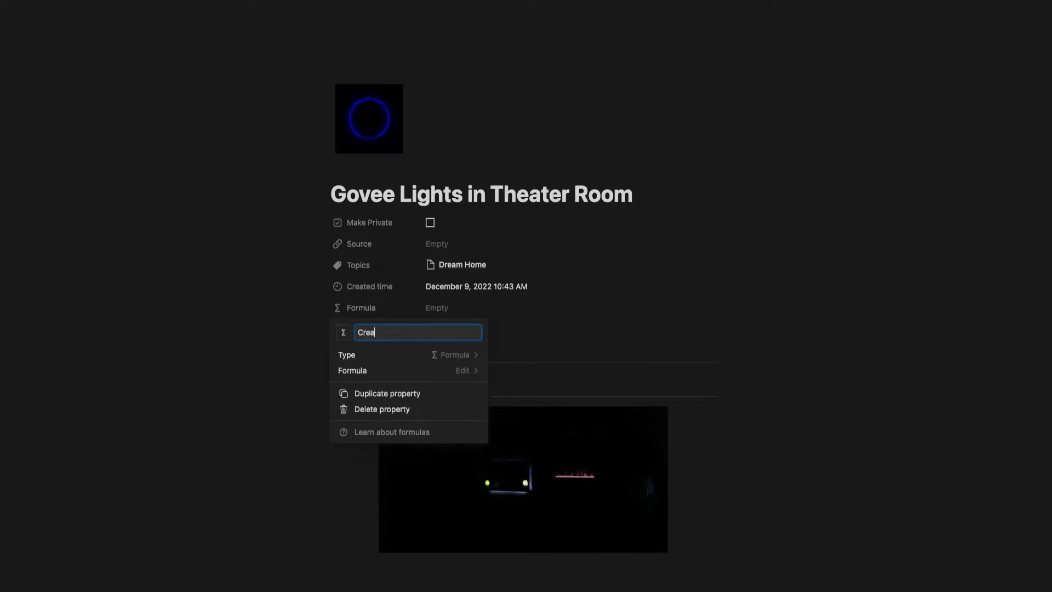
text(ted Time +)
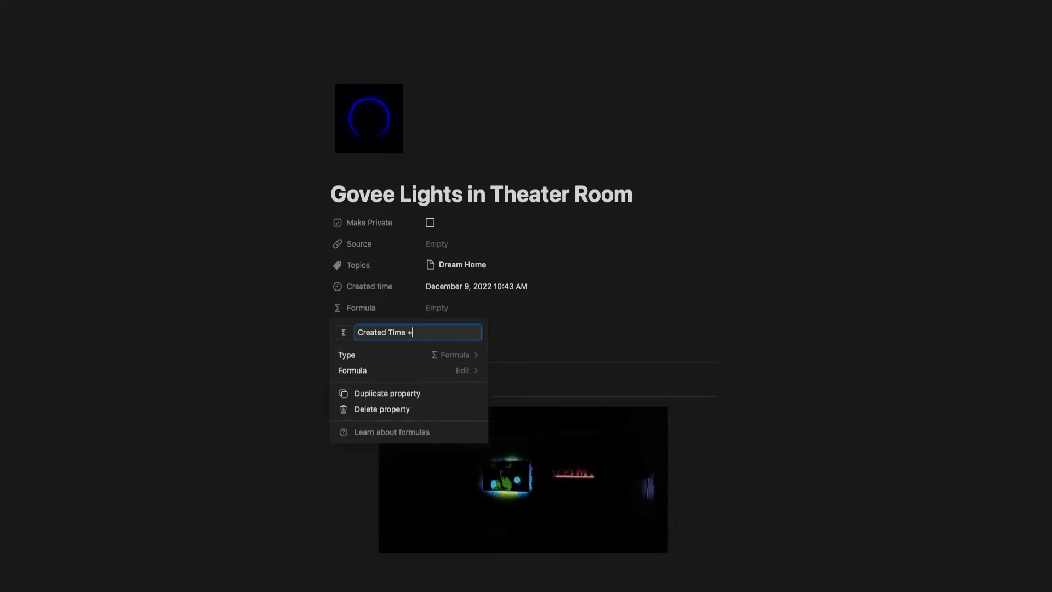
text(5 Seconds)
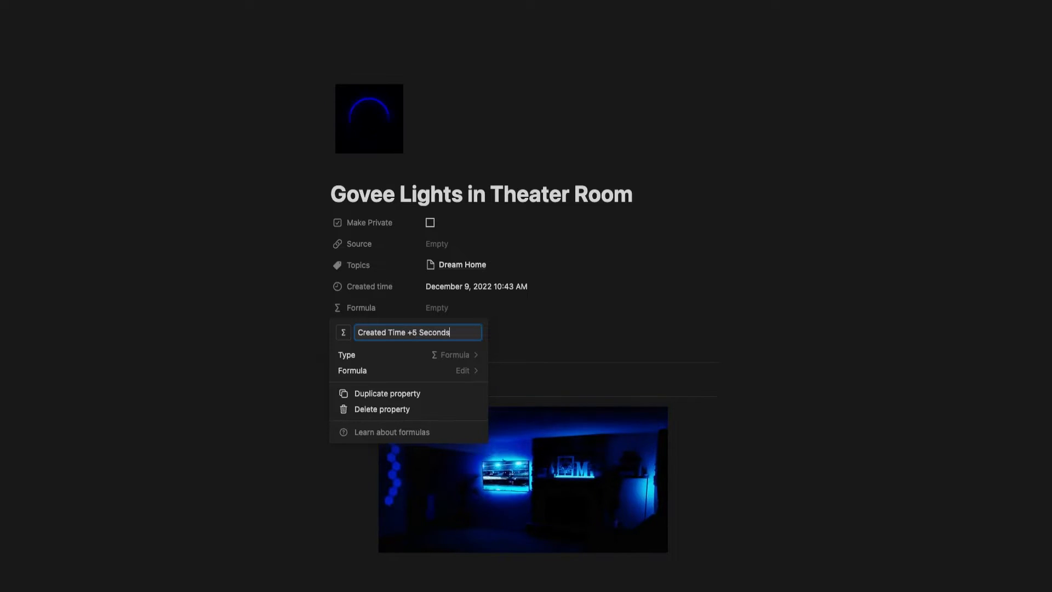
key(Return)
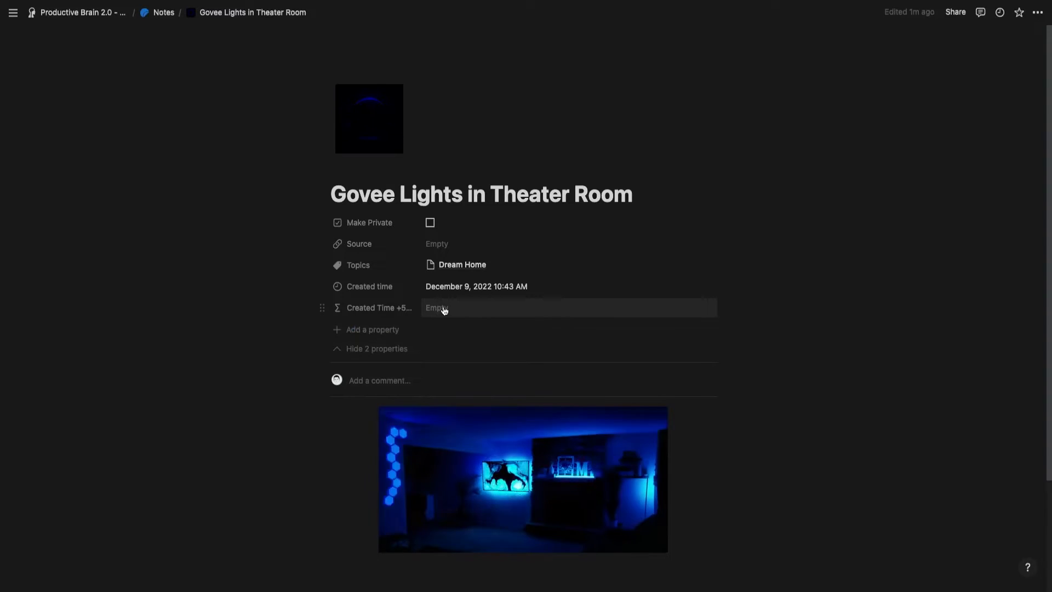
Set the Created Time +5 Seconds formula to dateAdd(prop("Created time"),5,"seconds")
click(443, 309)
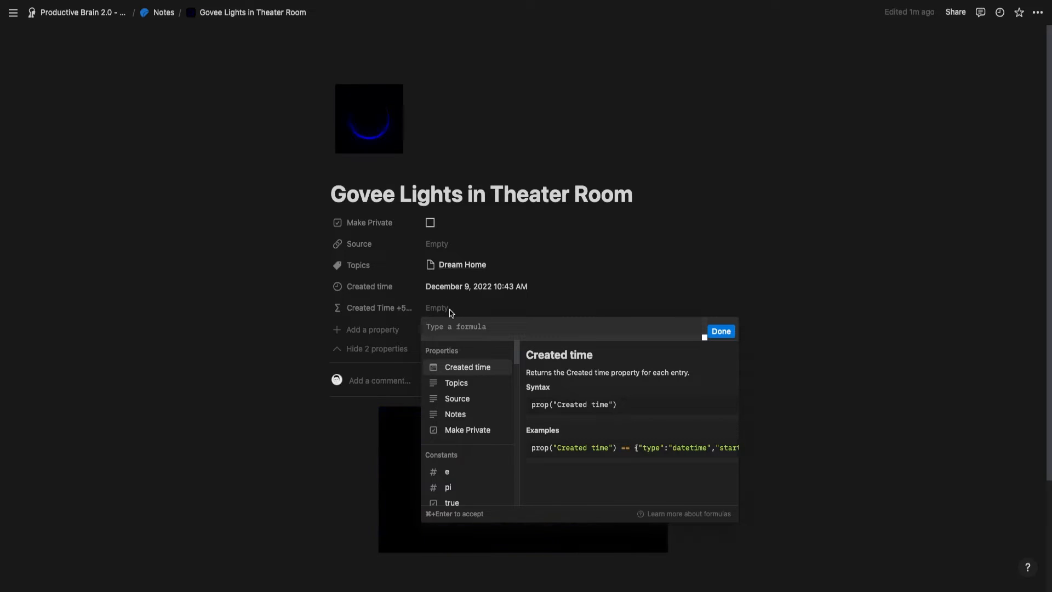
text(date)
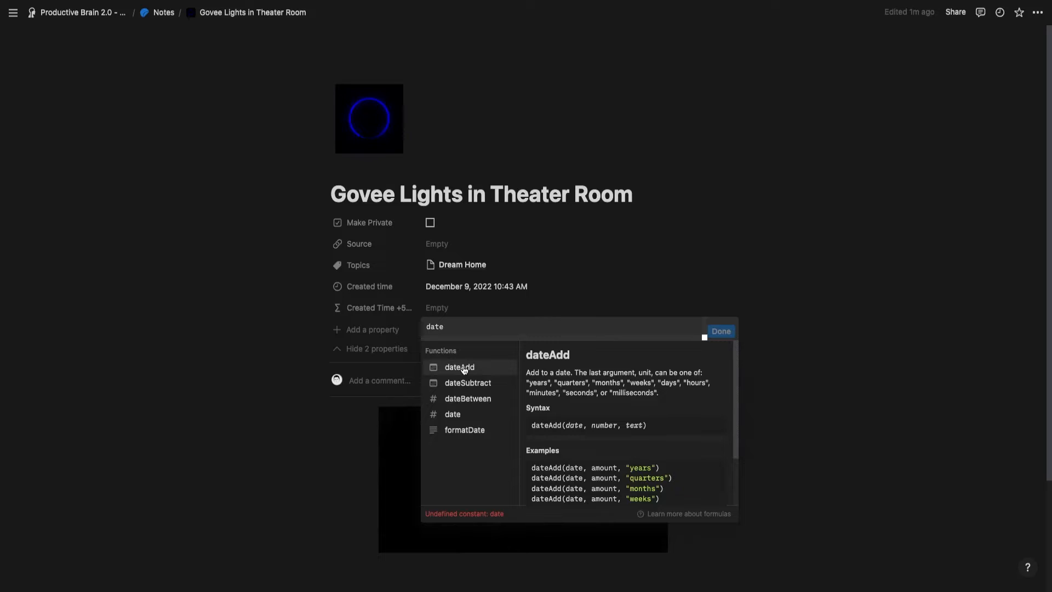
scroll(557, 399, down, 2)
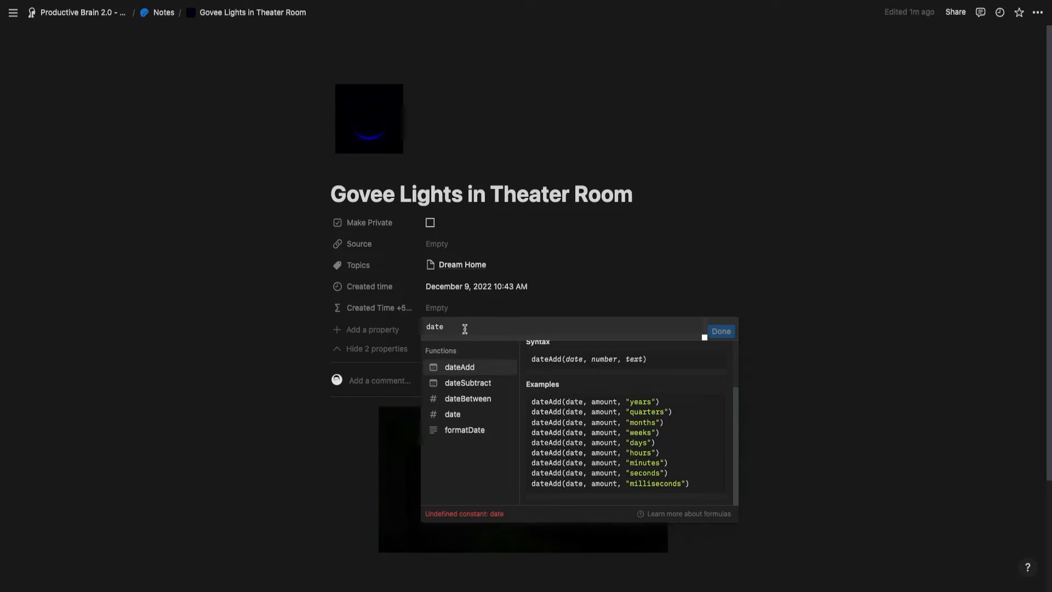
click(480, 367)
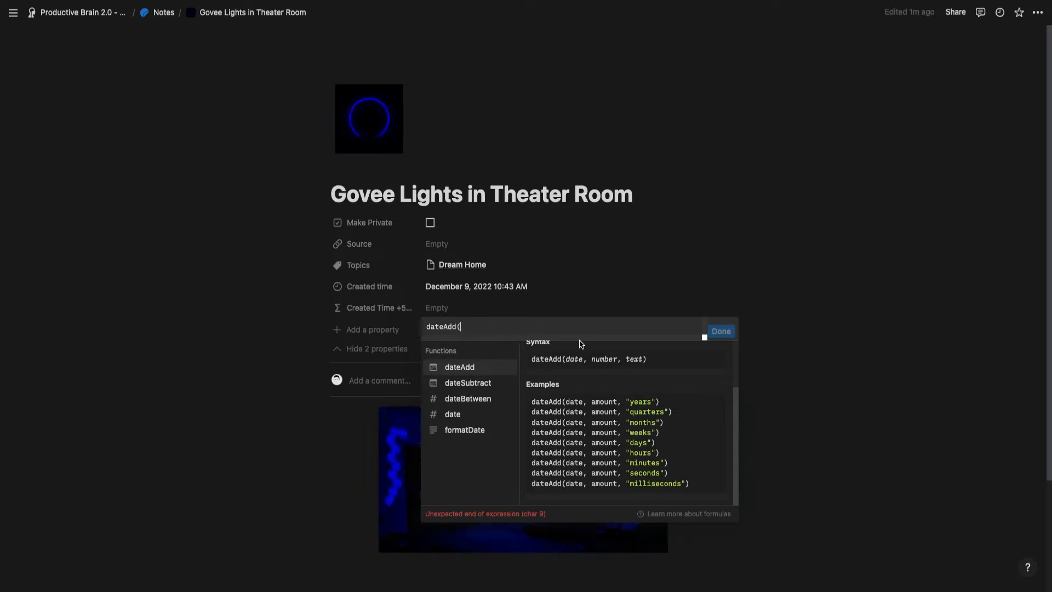
text(prop)
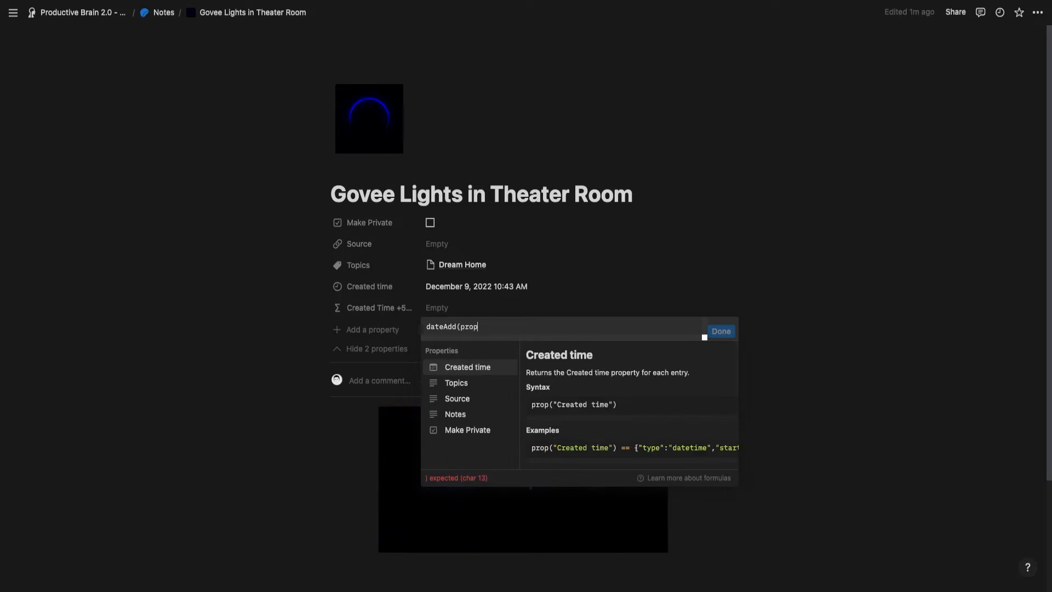
click(489, 370)
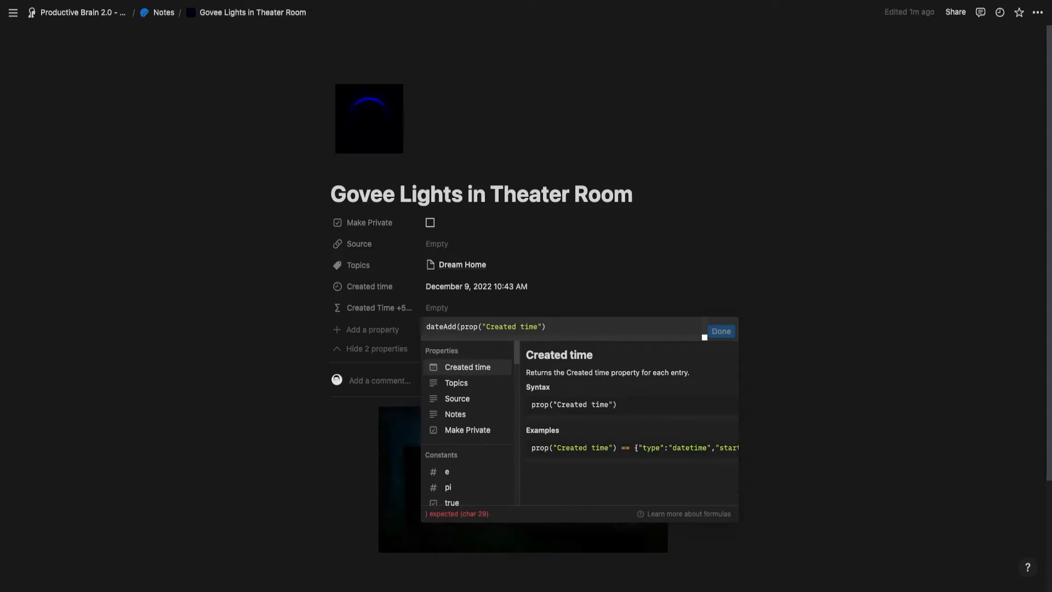
text(, )
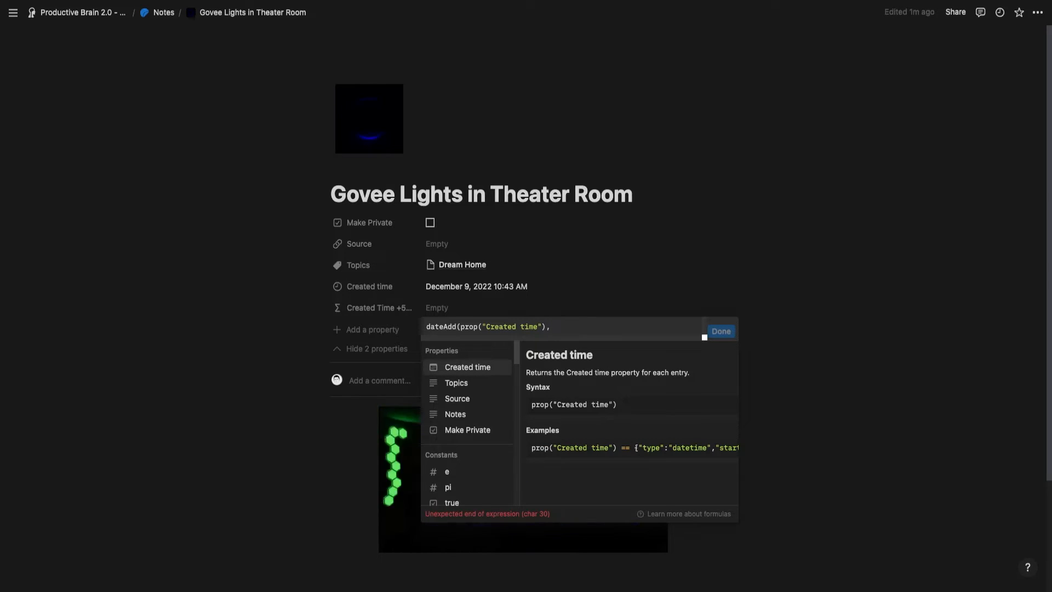
text(5)
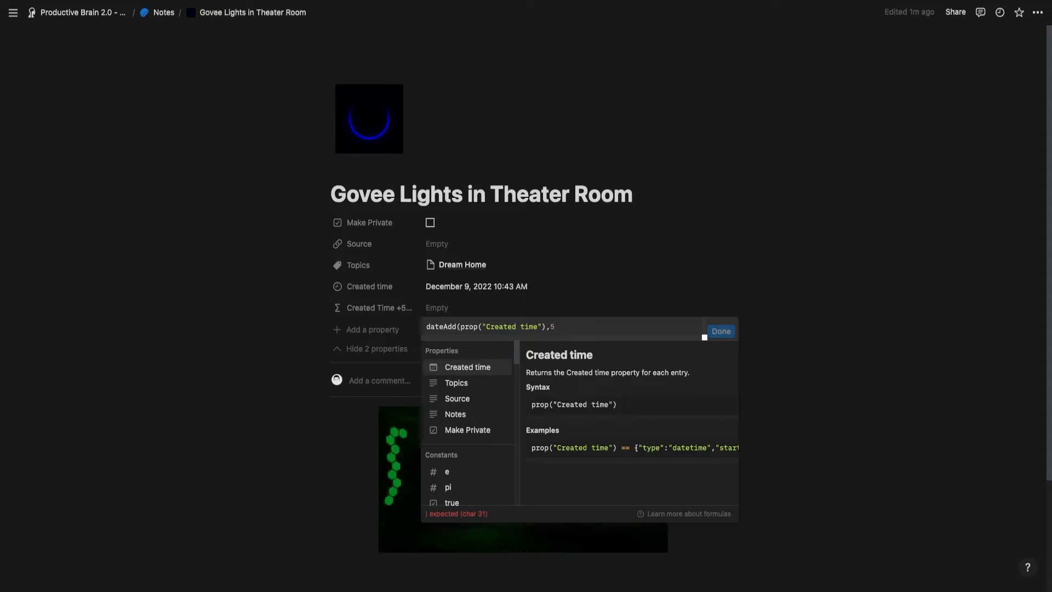
text(,)
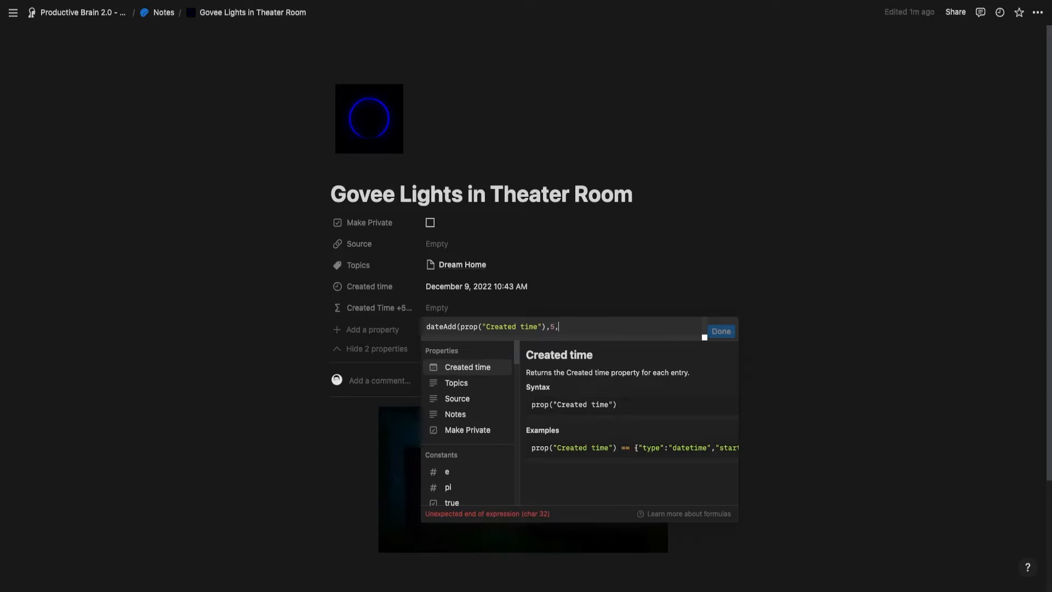
text("seconds)
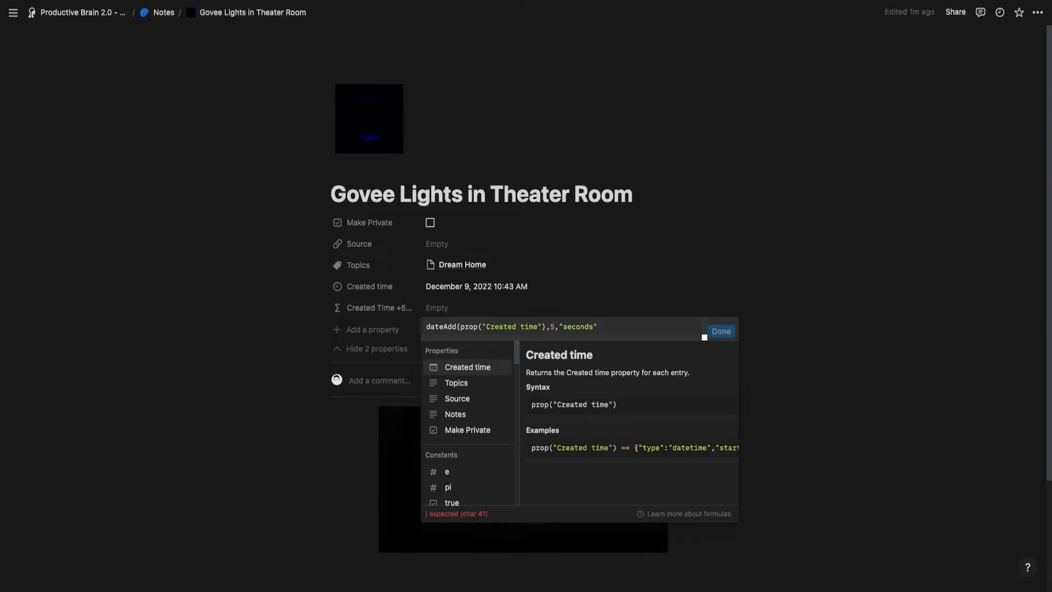
text())
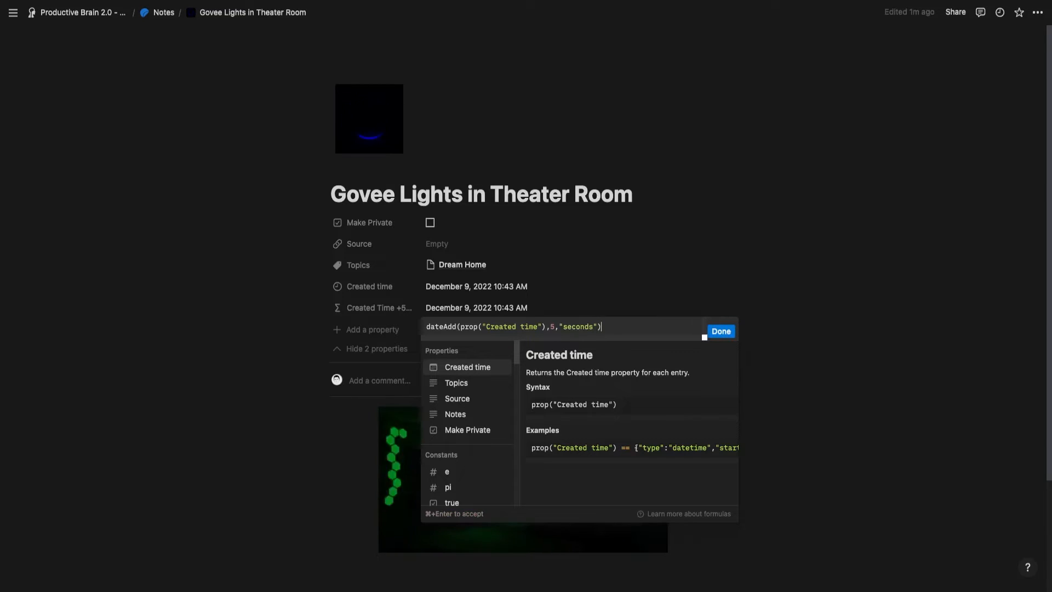
click(723, 330)
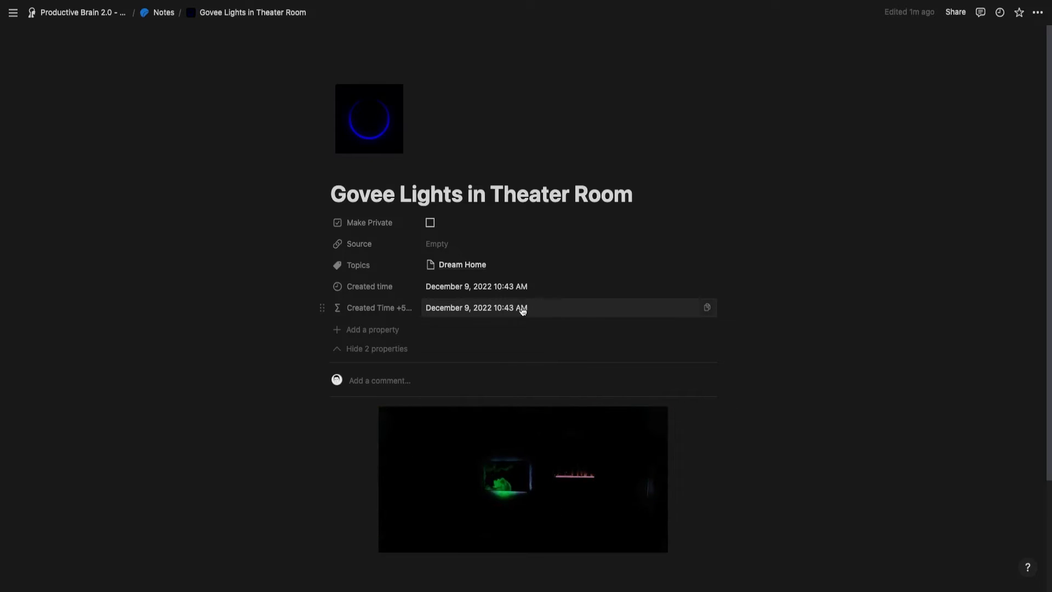
Add a formula property named "Capture Status" to the note and place it below Created Time +5 Seconds
click(380, 331)
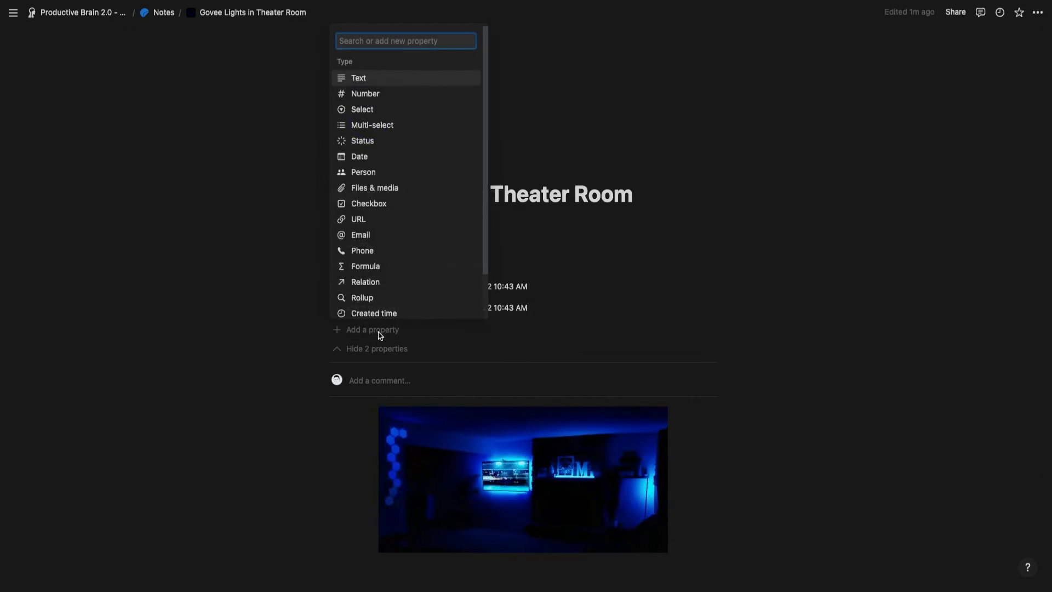
text(formula)
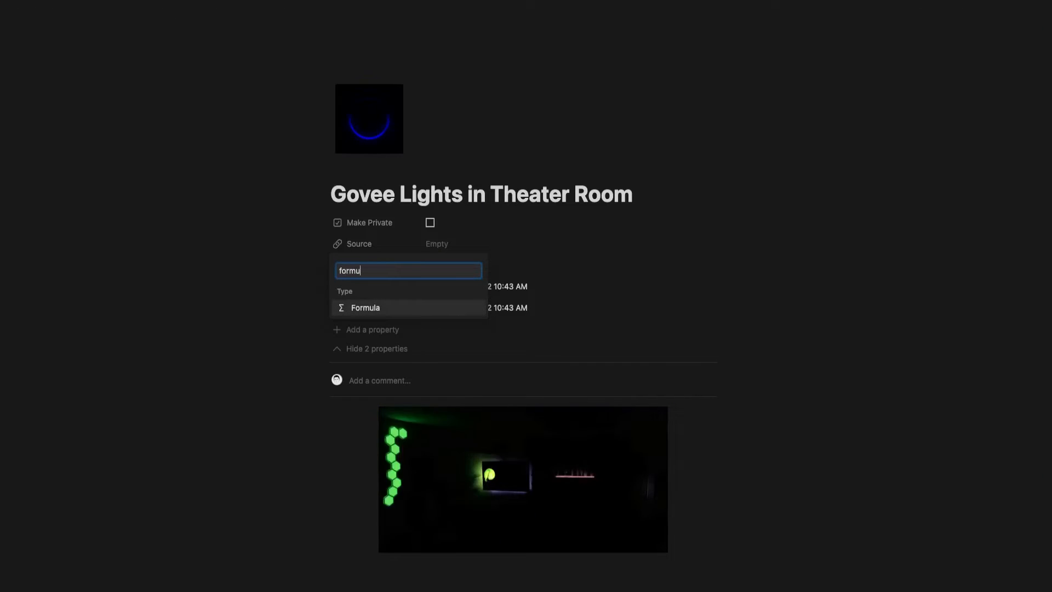
click(393, 308)
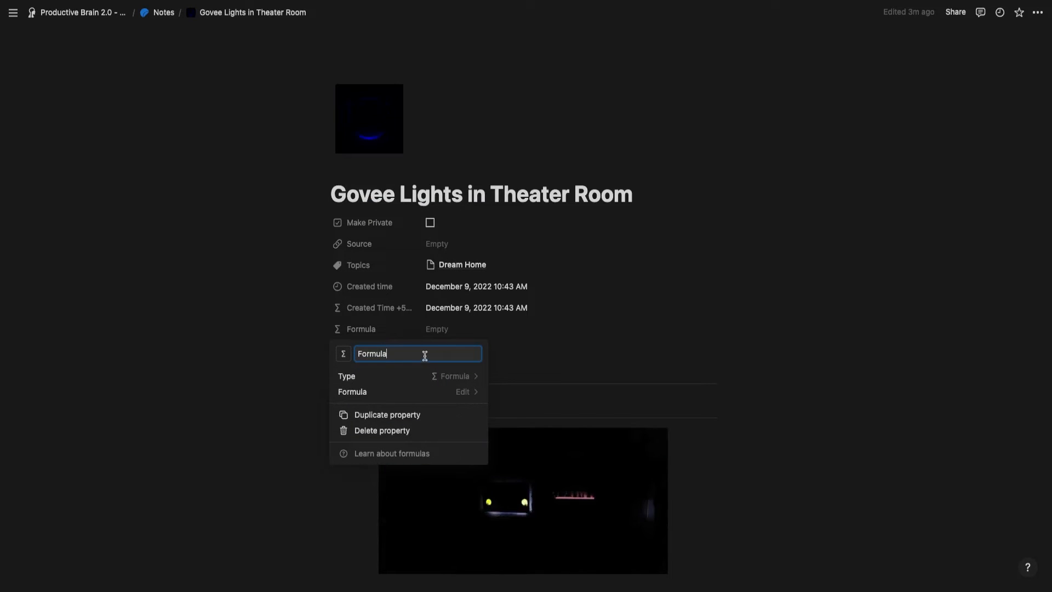
text(Capture St)
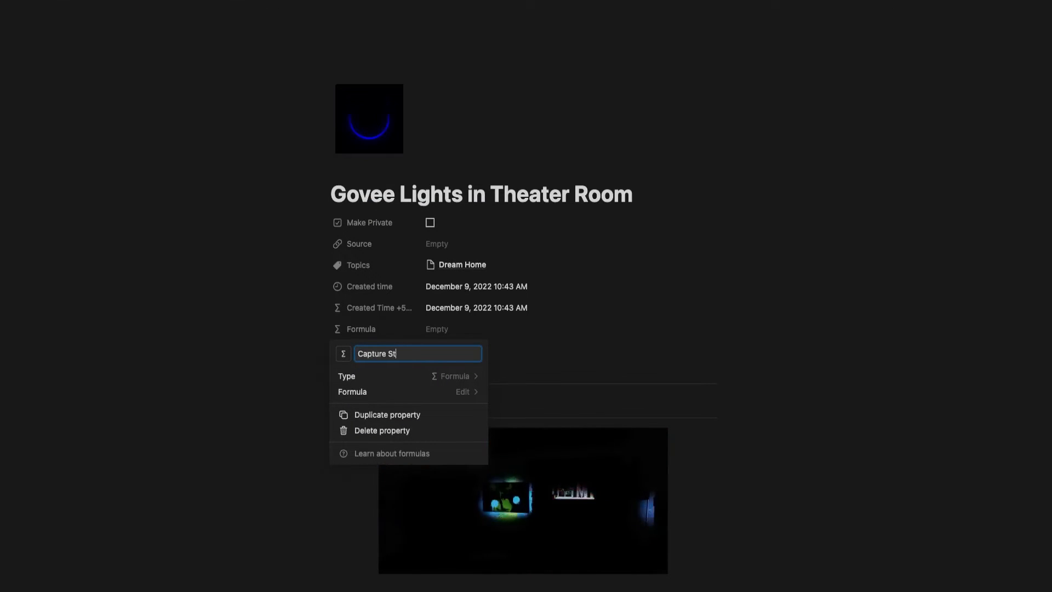
text(atus)
click(447, 314)
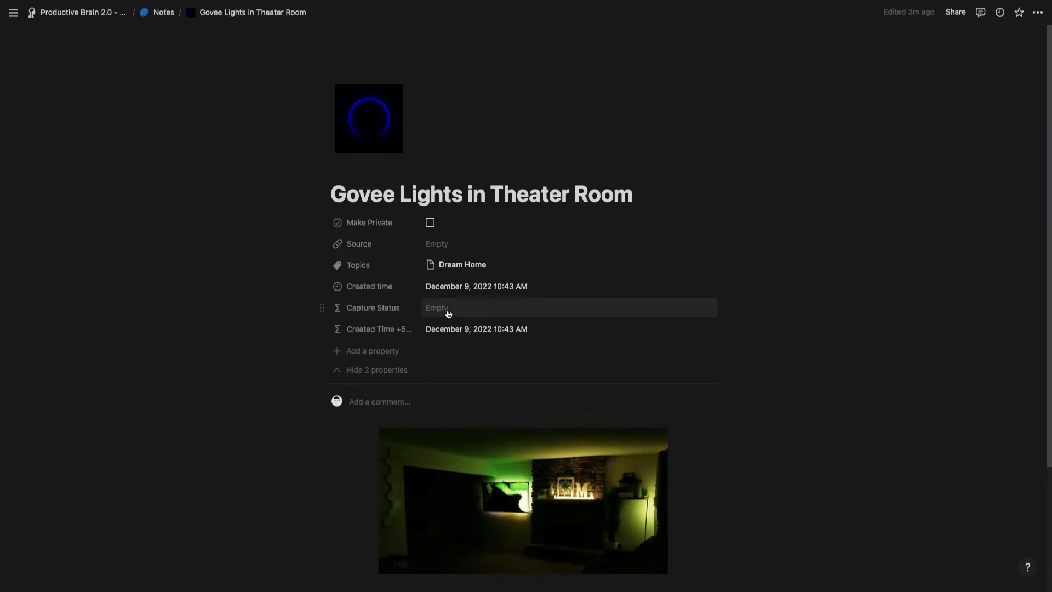
drag(322, 308, 321, 328)
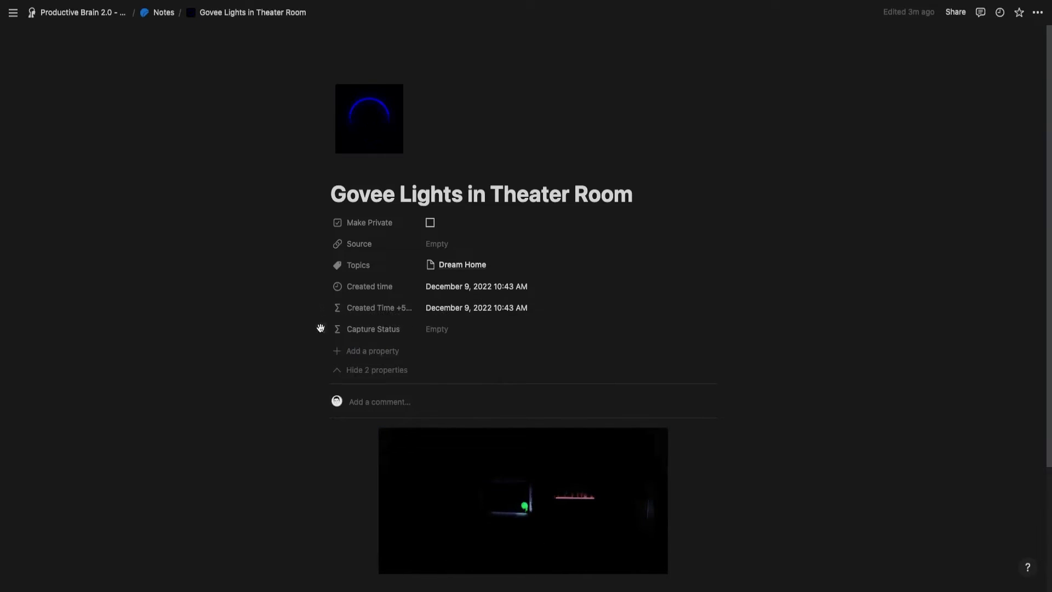
Enter the Capture Status formula if(prop("Created Time +5 Seconds")> now(),"Loading","Captured")
click(456, 332)
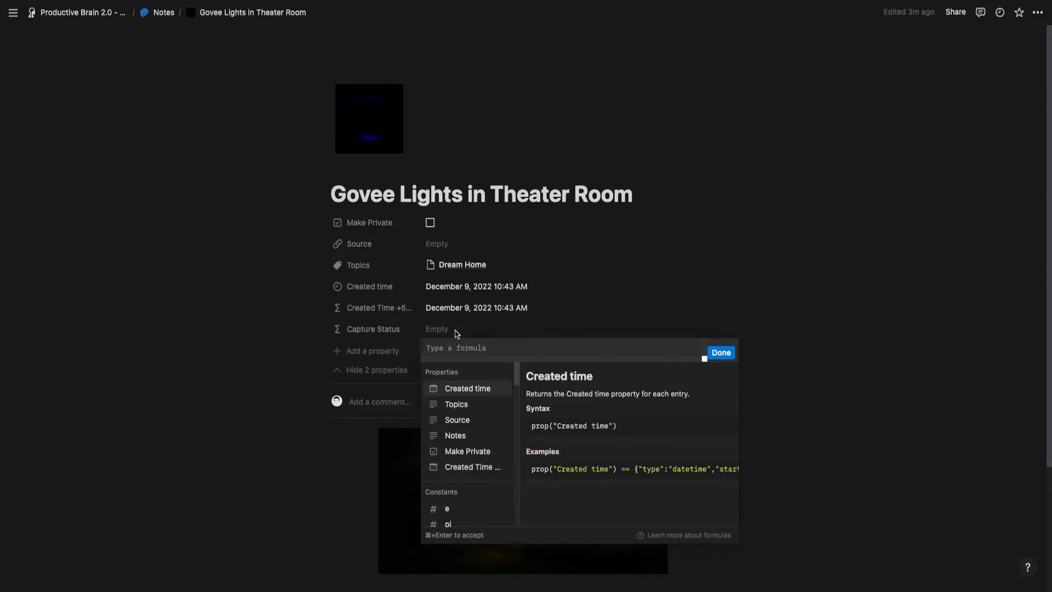
text(i)
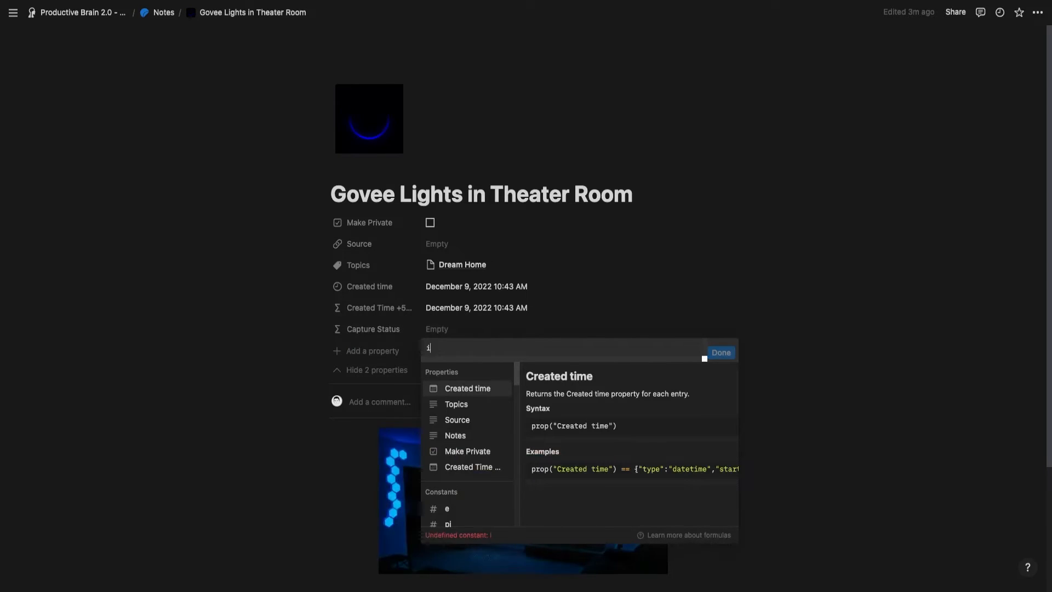
text(f(prop)
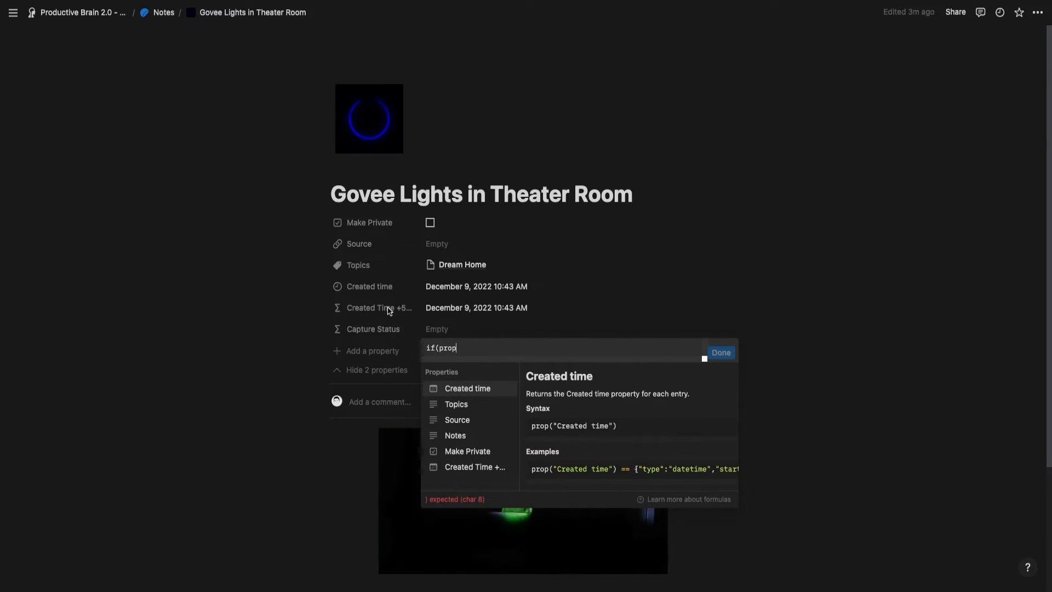
click(484, 468)
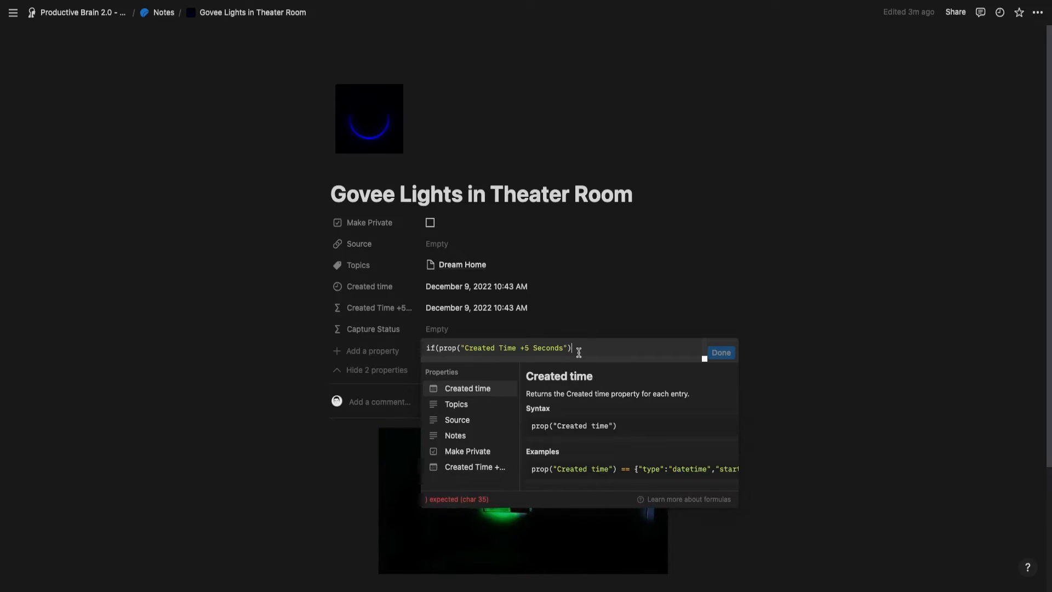
text(> n)
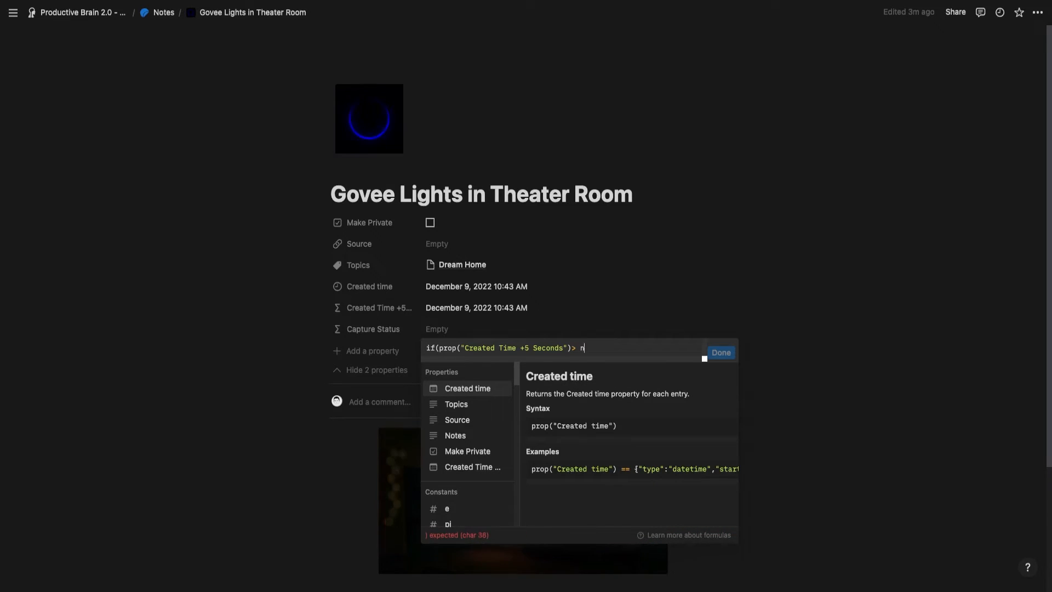
text(ow(),")
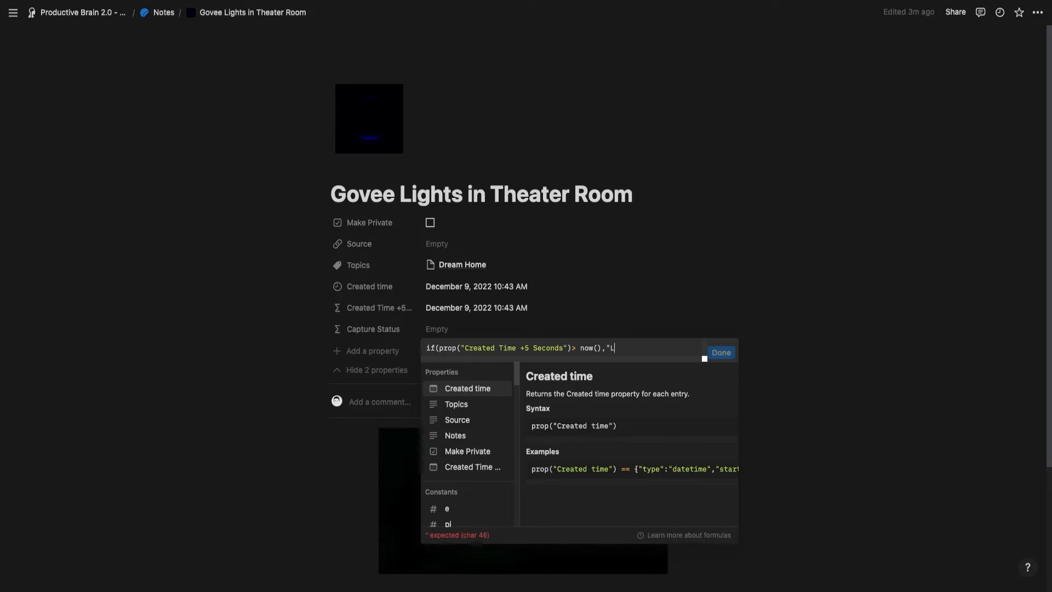
text(Loading")
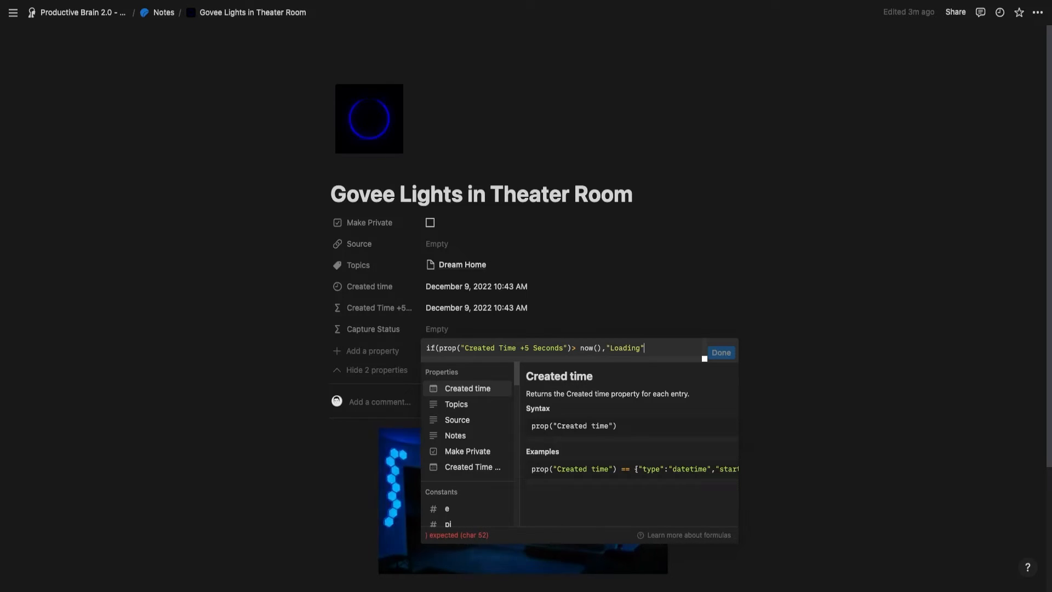
text(,"captured"))
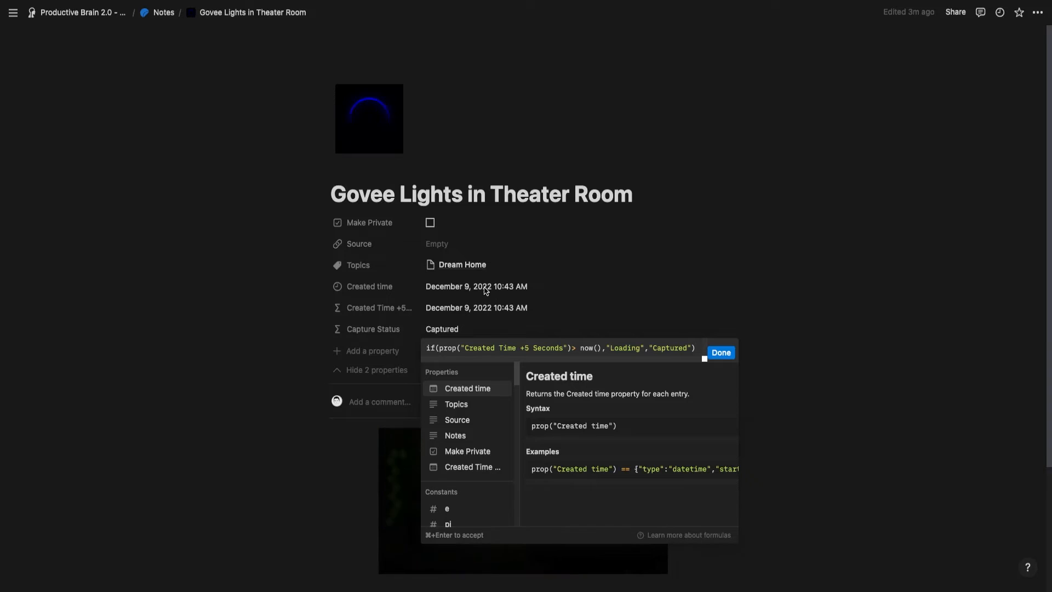
Review the condition and the Loading and Captured results in the Capture Status formula, and accept the formula
click(604, 348)
text(,)
drag(642, 350, 606, 351)
drag(645, 349, 620, 347)
click(619, 349)
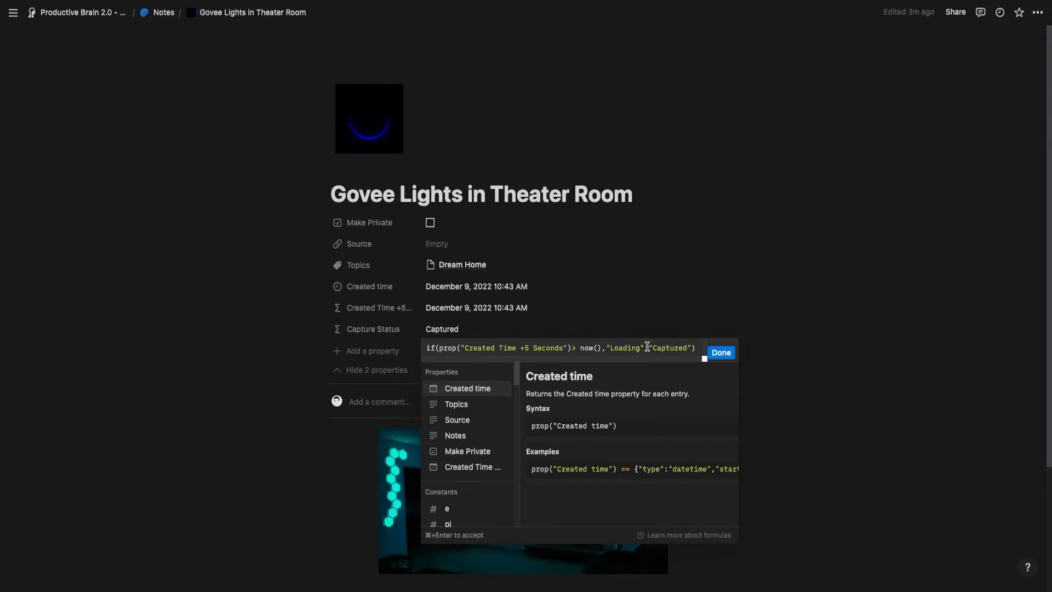
drag(643, 347, 470, 349)
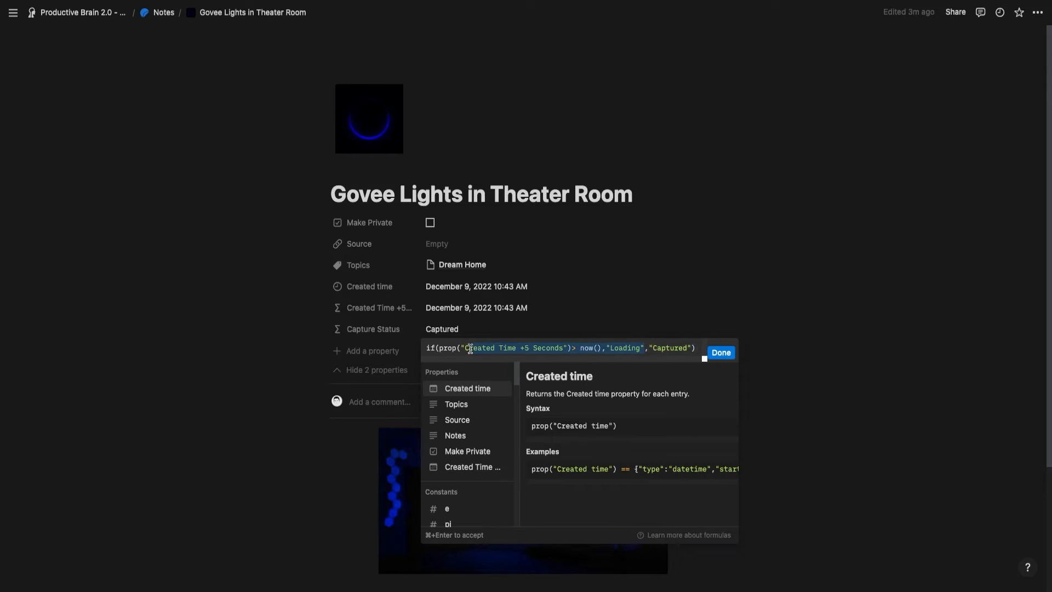
click(660, 347)
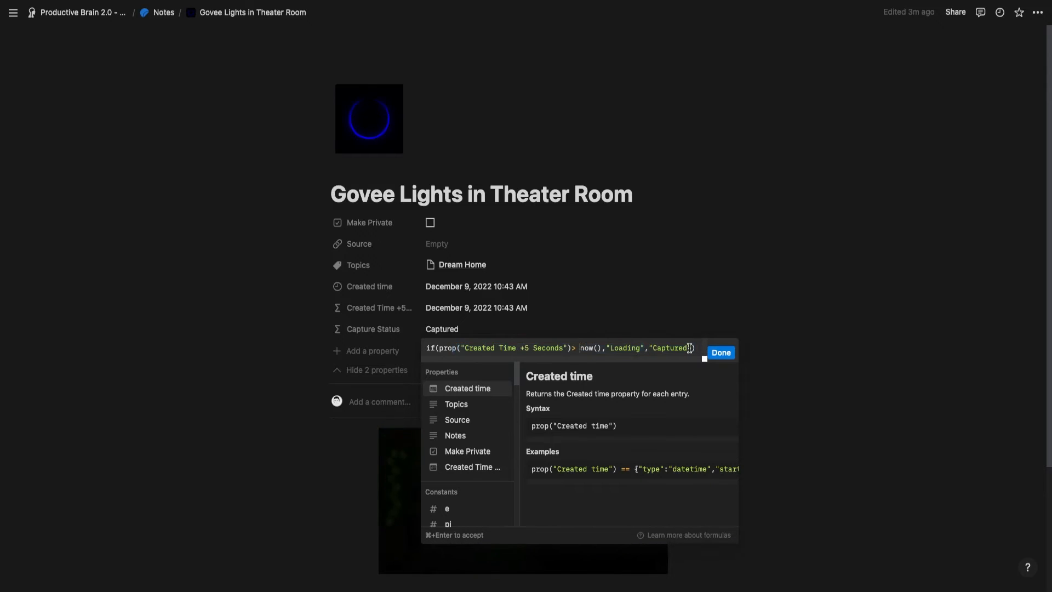
drag(650, 347, 689, 348)
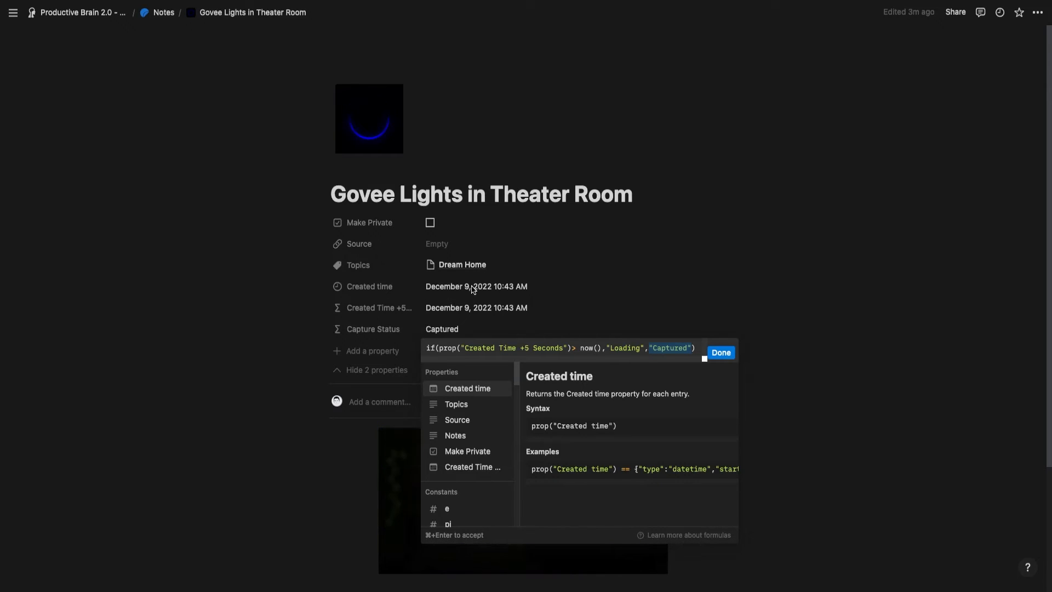
click(700, 345)
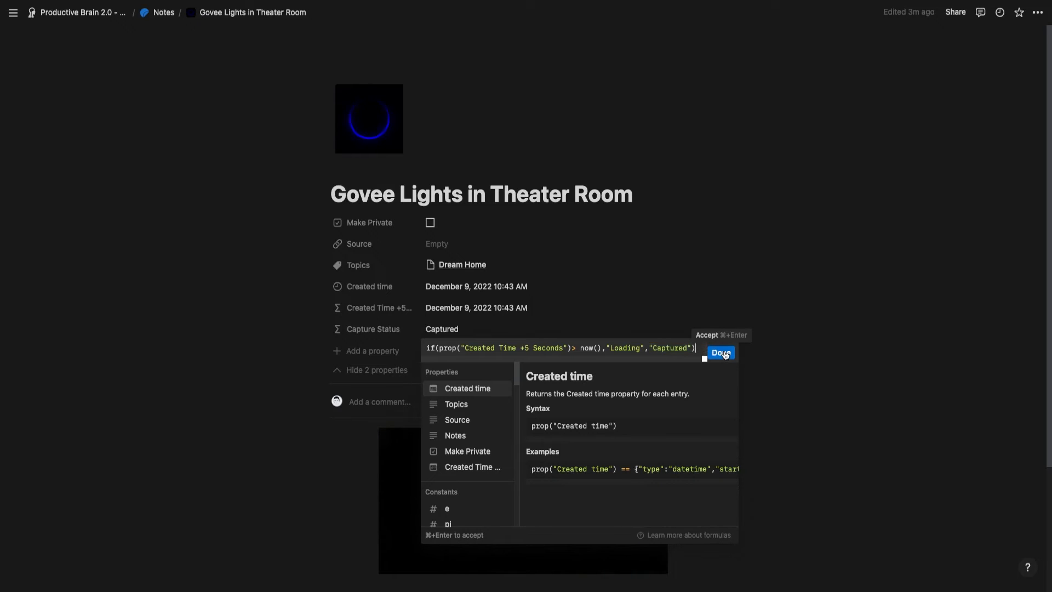
click(721, 352)
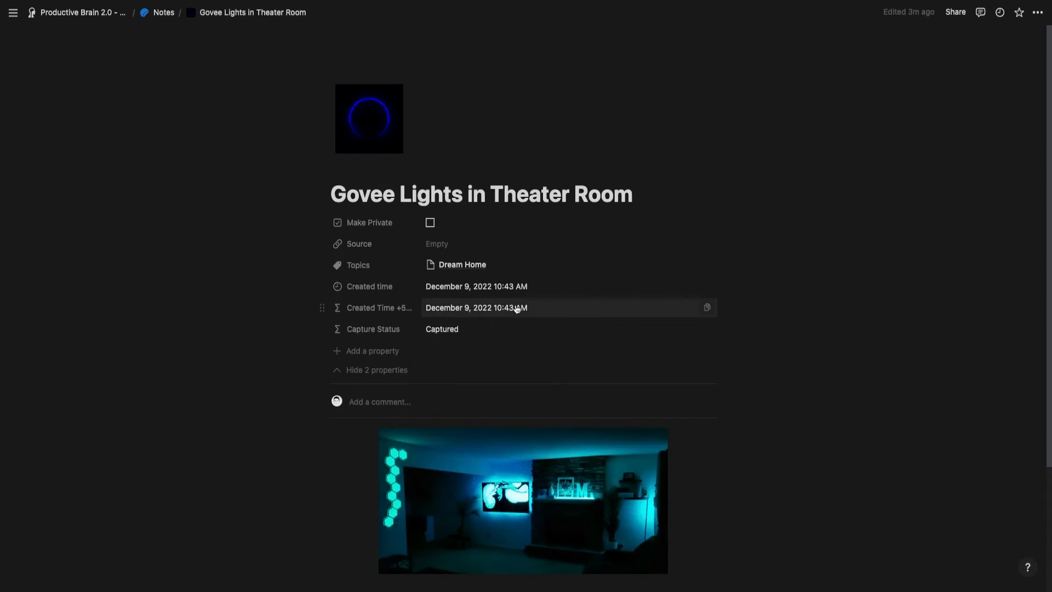
On the Productive Brain 2.0 - Alpha dashboard, filter the Add Notes view to Capture Status contains ""Loading"" and save it for everyone
click(86, 12)
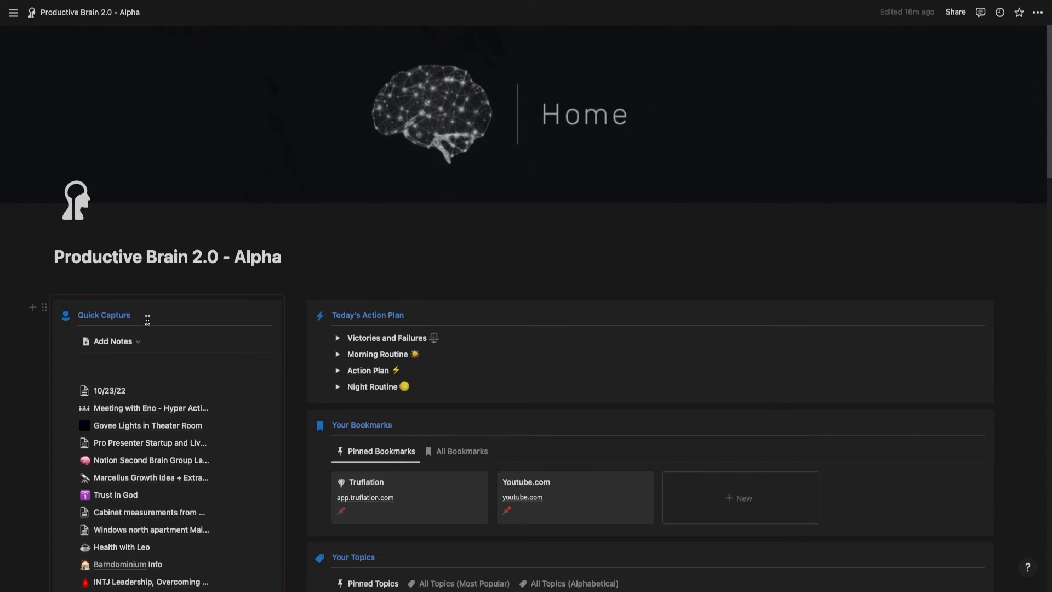
mouse_move(165, 353)
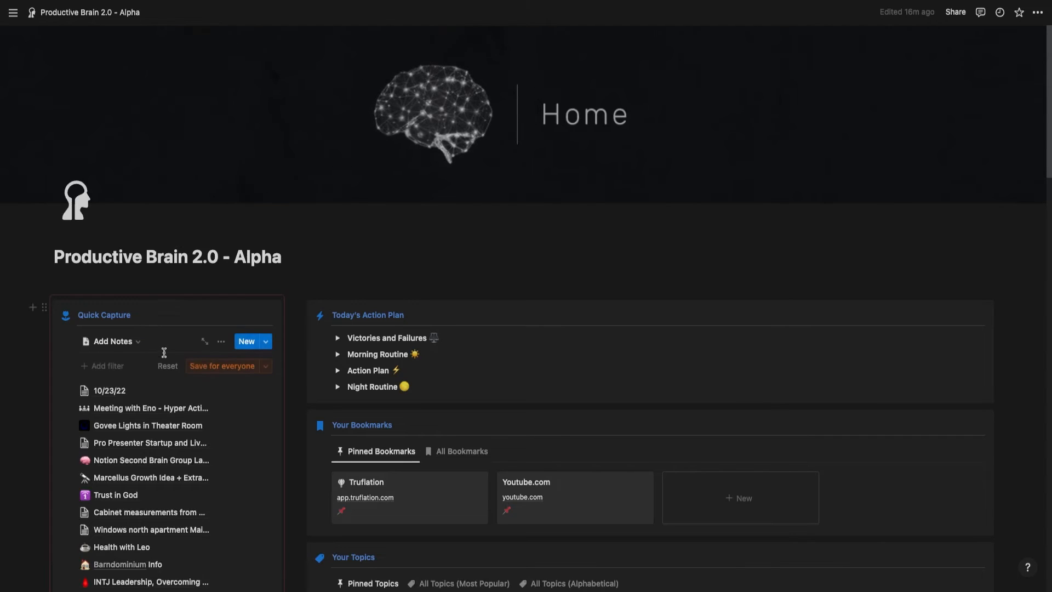
click(221, 342)
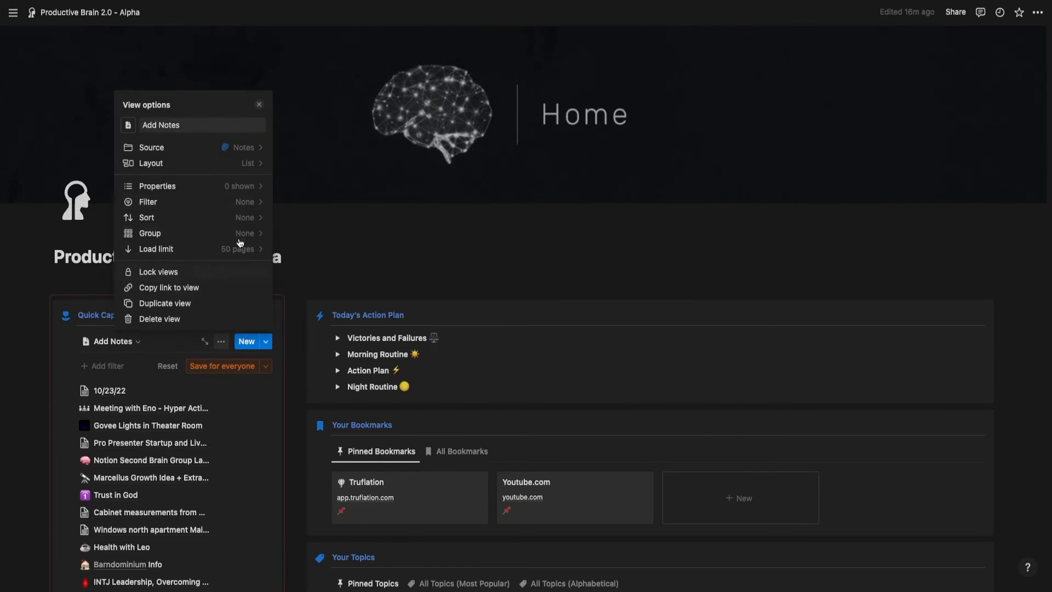
click(244, 202)
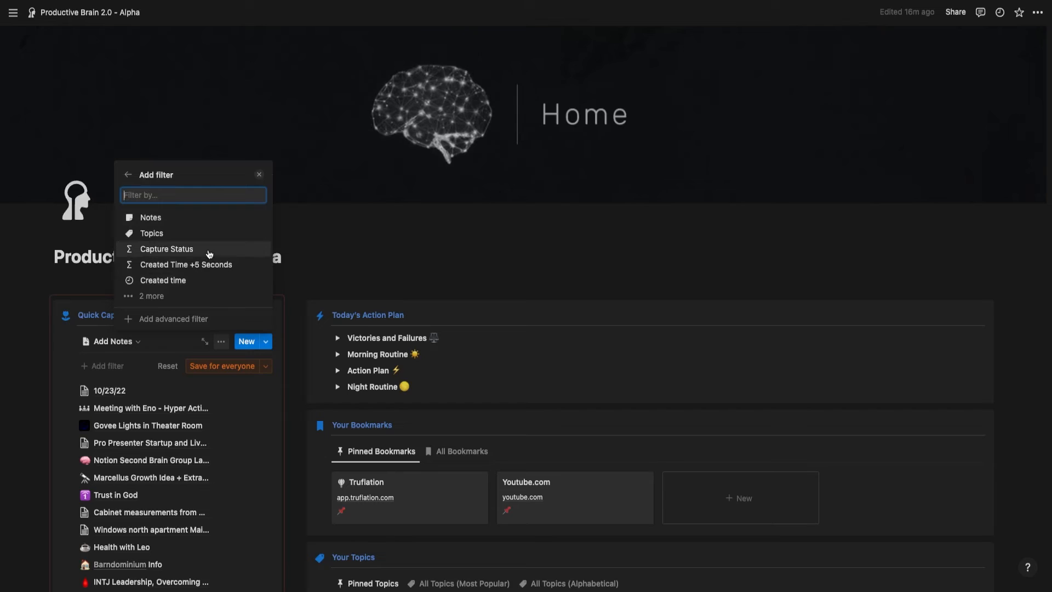
click(209, 250)
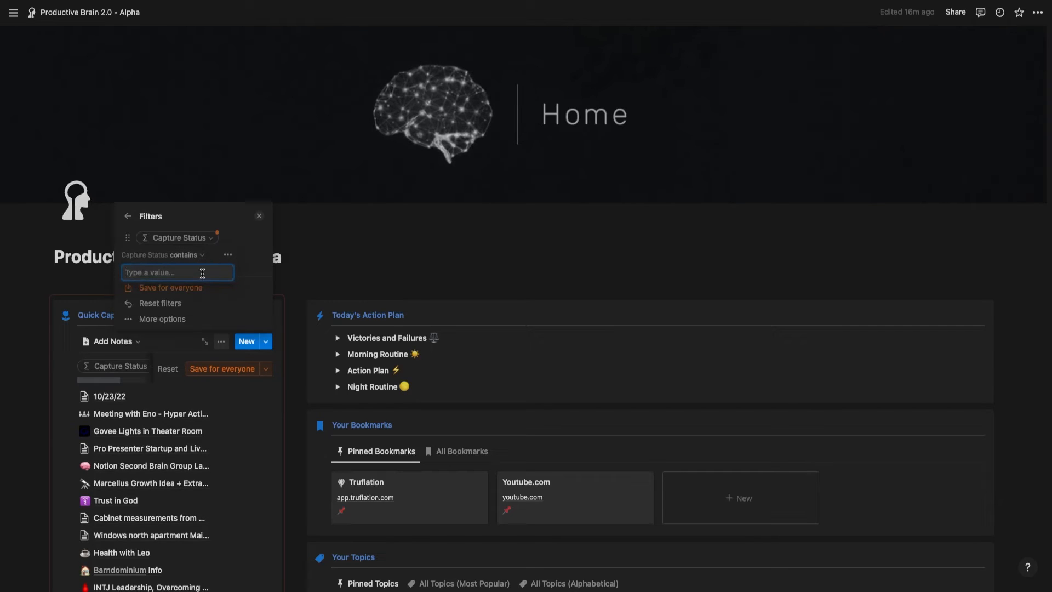
text("Loading)
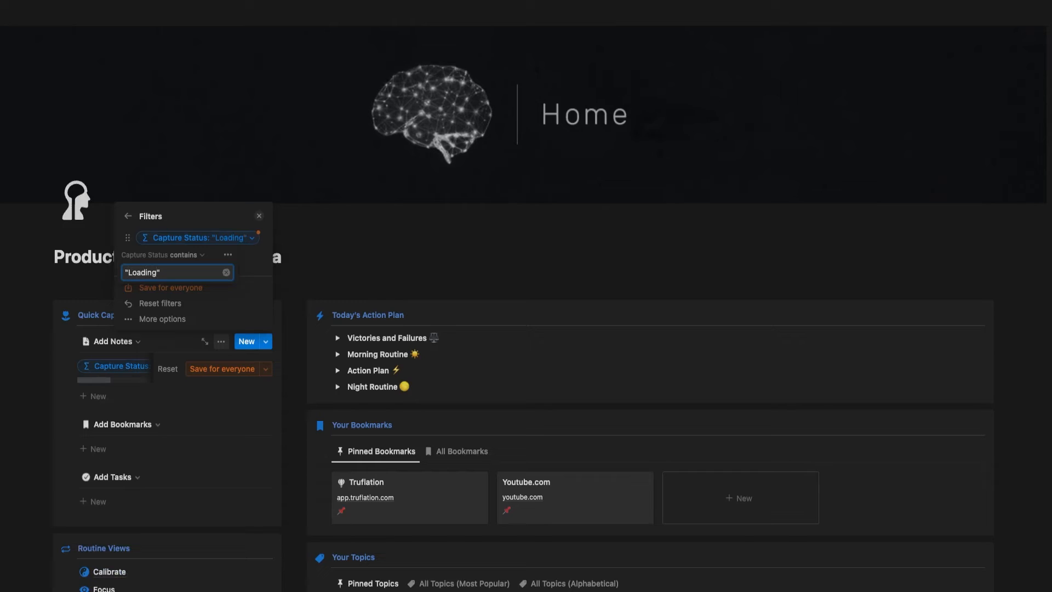
click(376, 237)
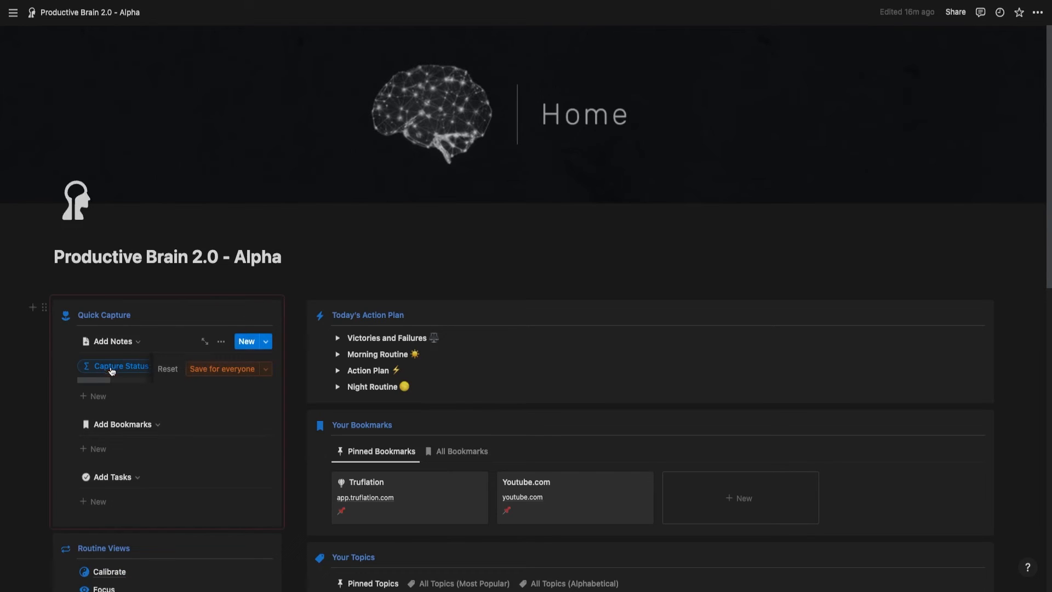
click(206, 369)
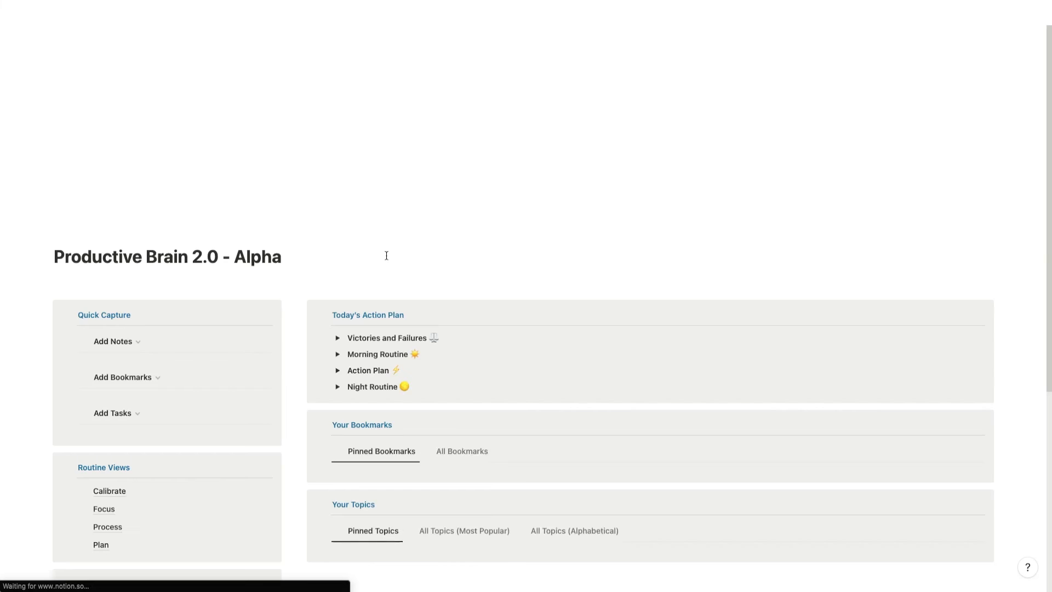
Switch the reloaded dashboard to dark mode
click(351, 260)
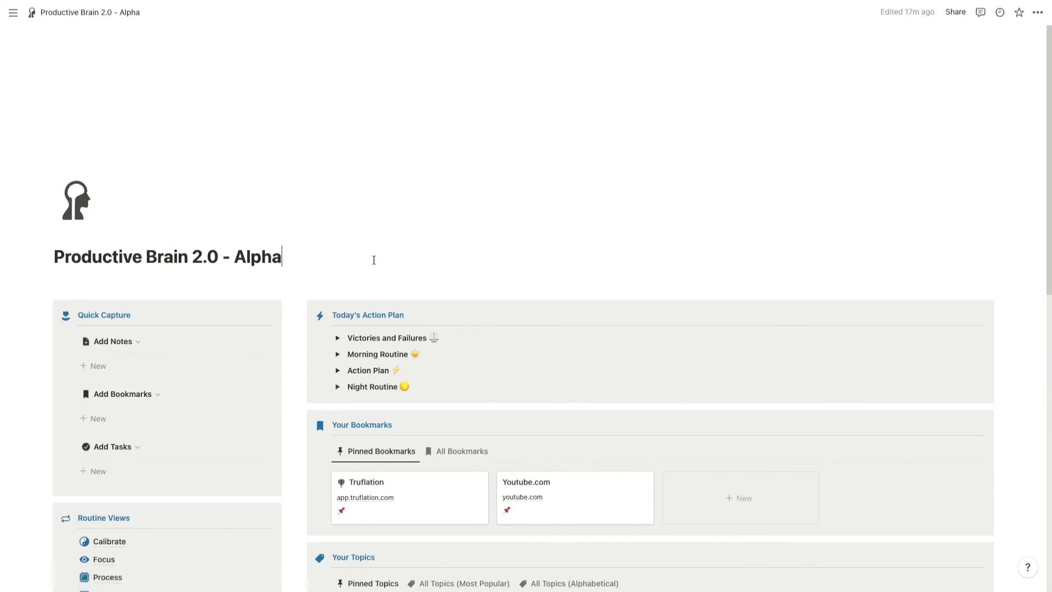
key(ctrl+shift+l)
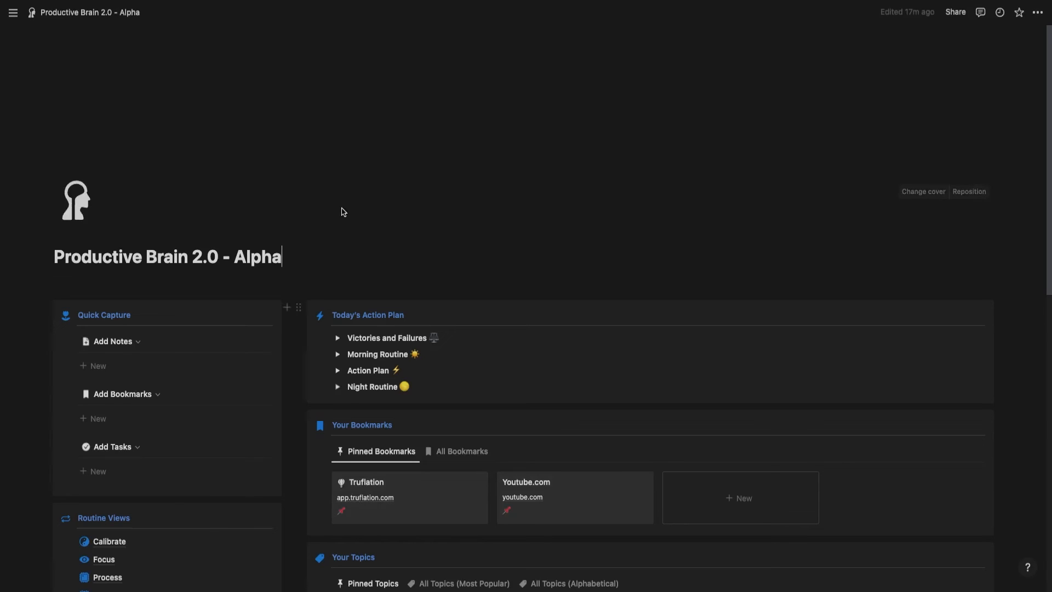
Create a new note from the Add Notes view and examine its hidden properties
click(110, 368)
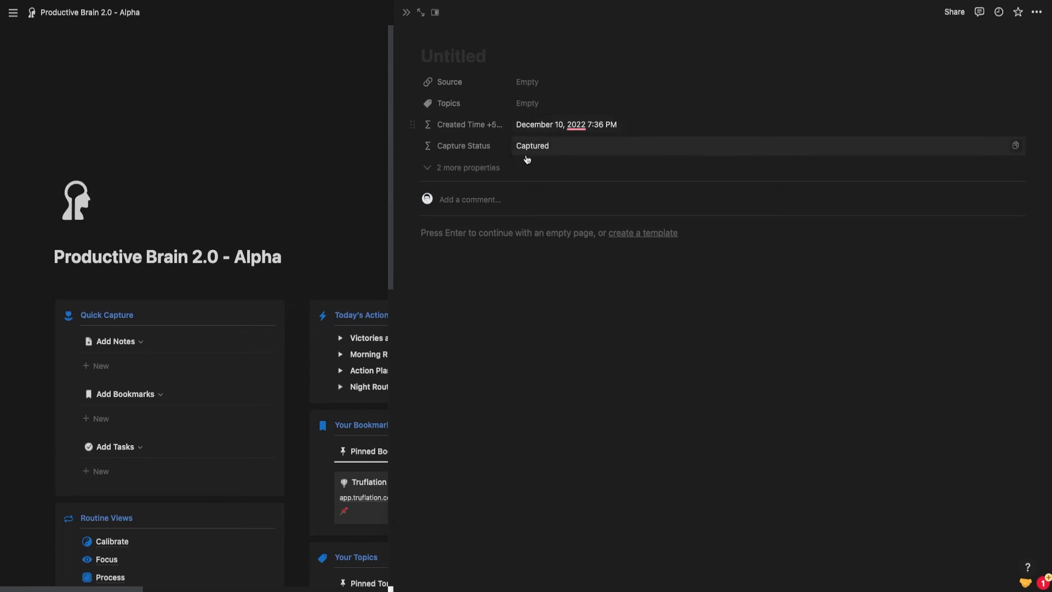
click(482, 168)
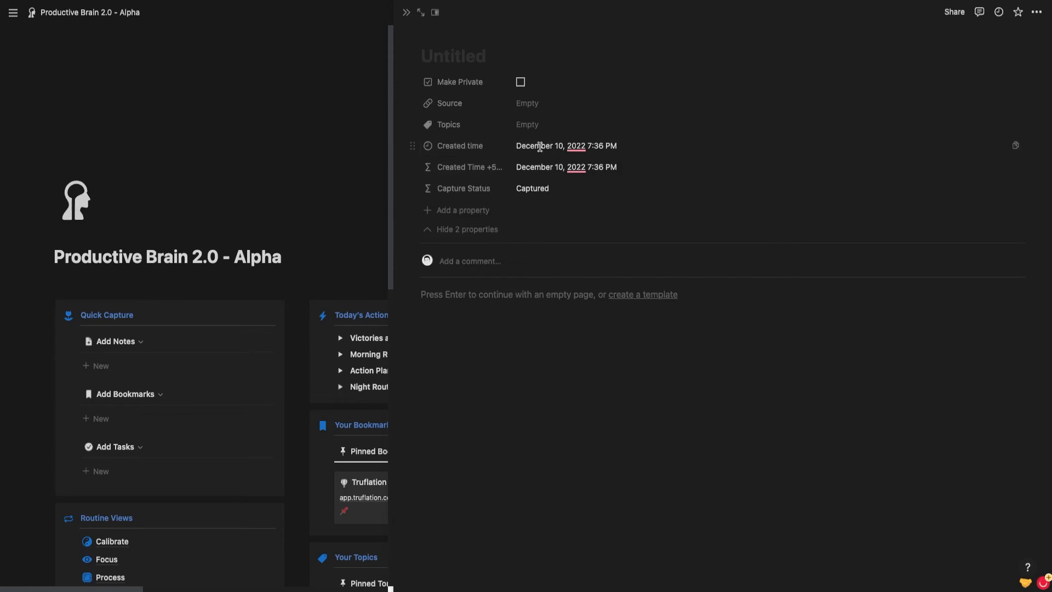
click(471, 231)
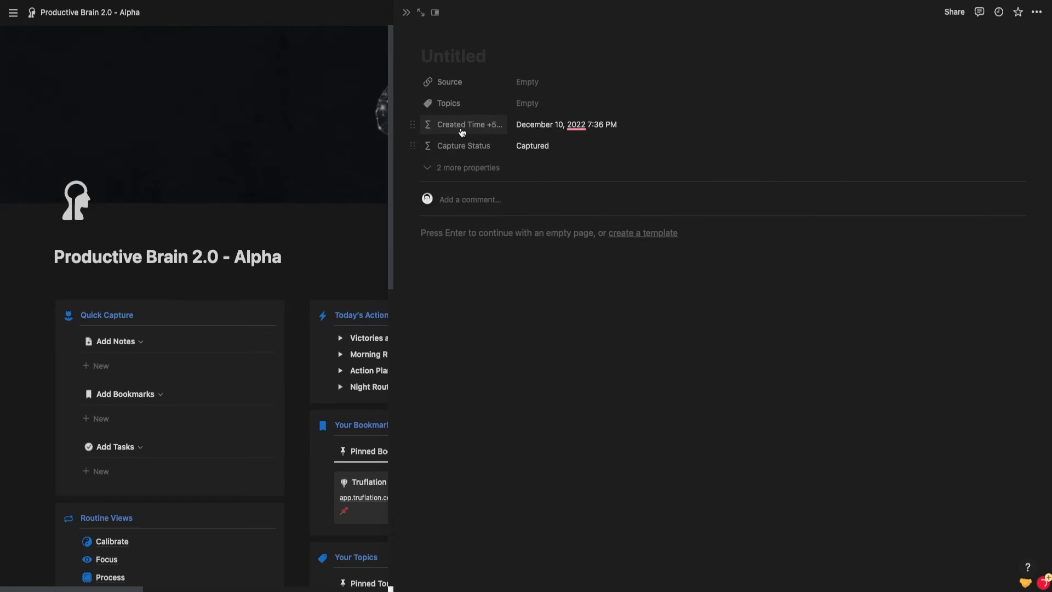
Set Capture Status and Created Time +5 Seconds to always hide in the new note, and check the hidden properties list
click(413, 145)
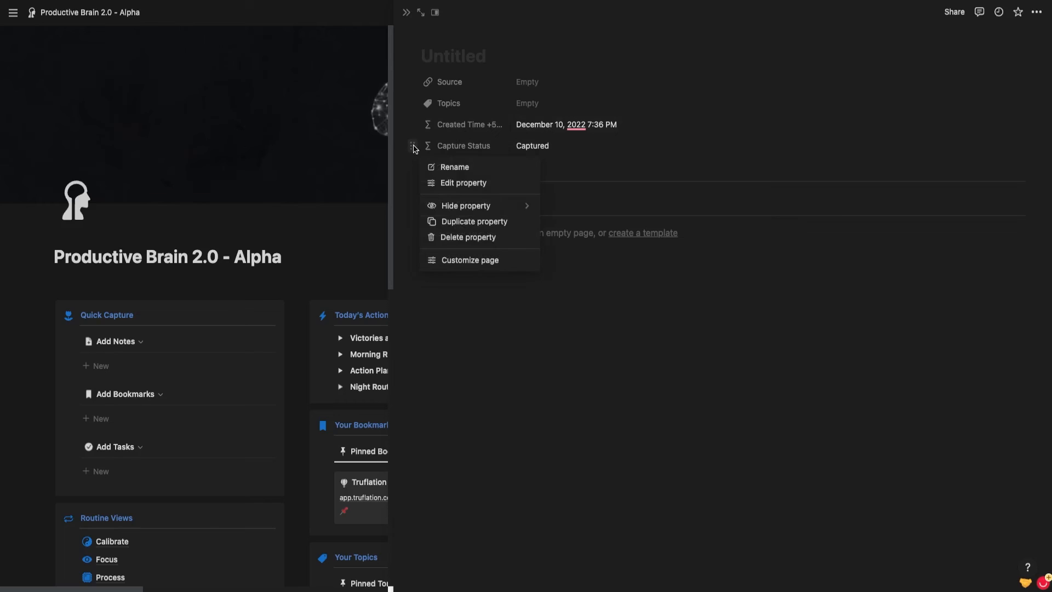
mouse_move(488, 206)
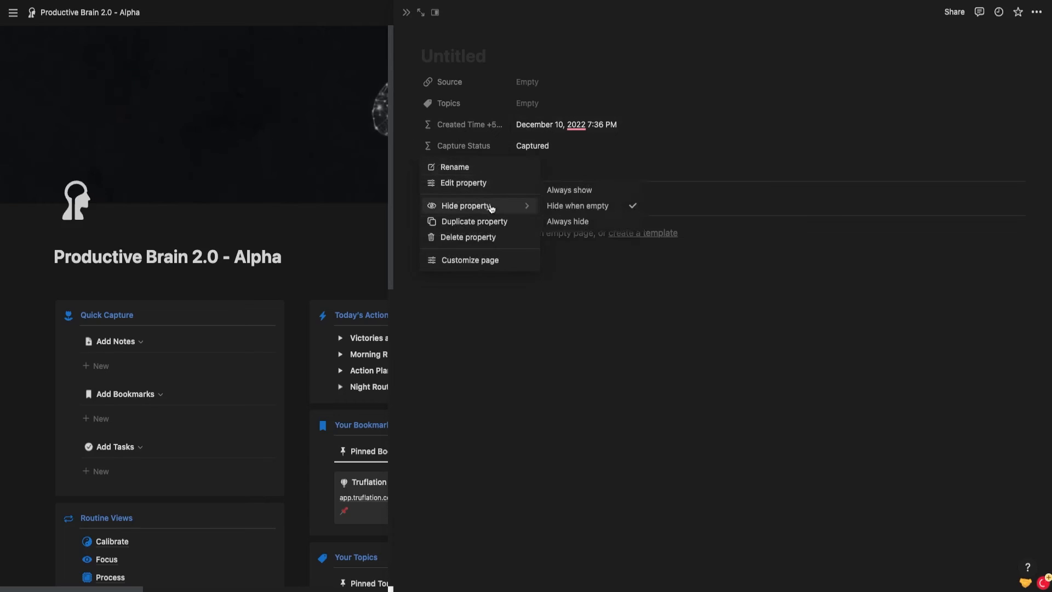
click(578, 222)
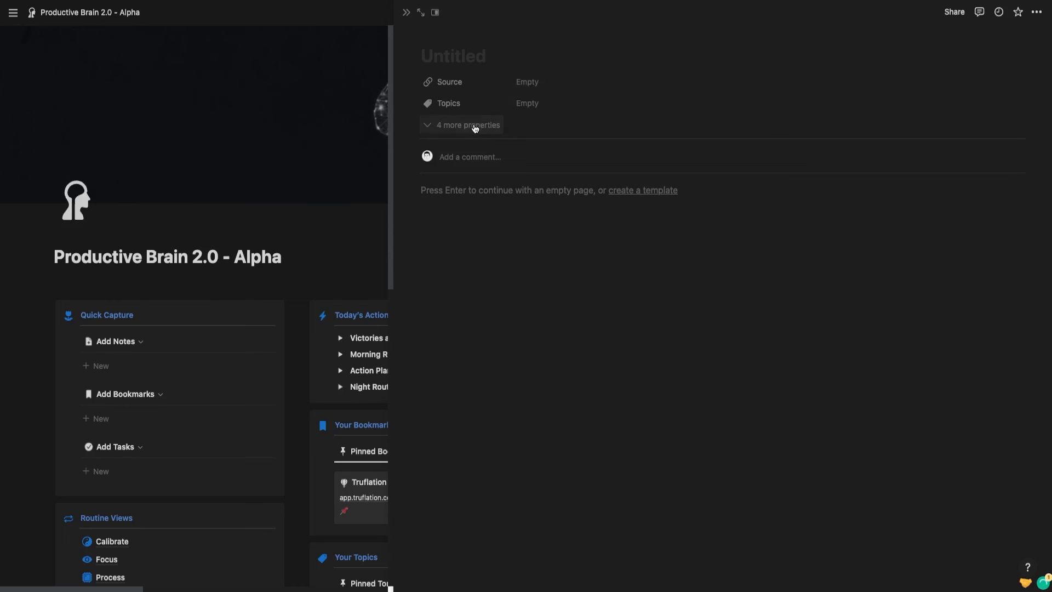
click(475, 128)
click(469, 189)
click(599, 194)
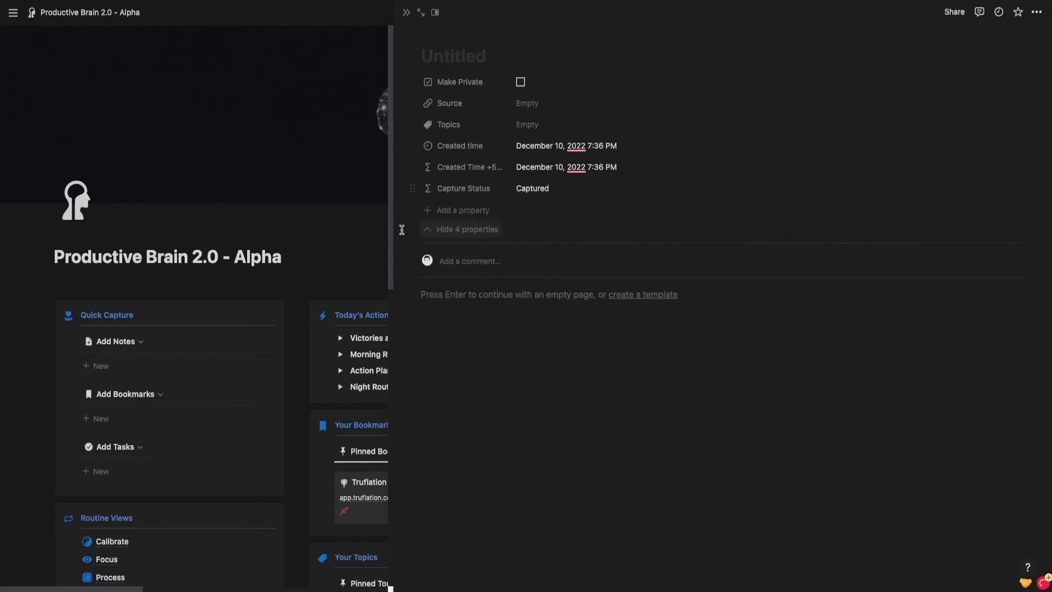
click(447, 230)
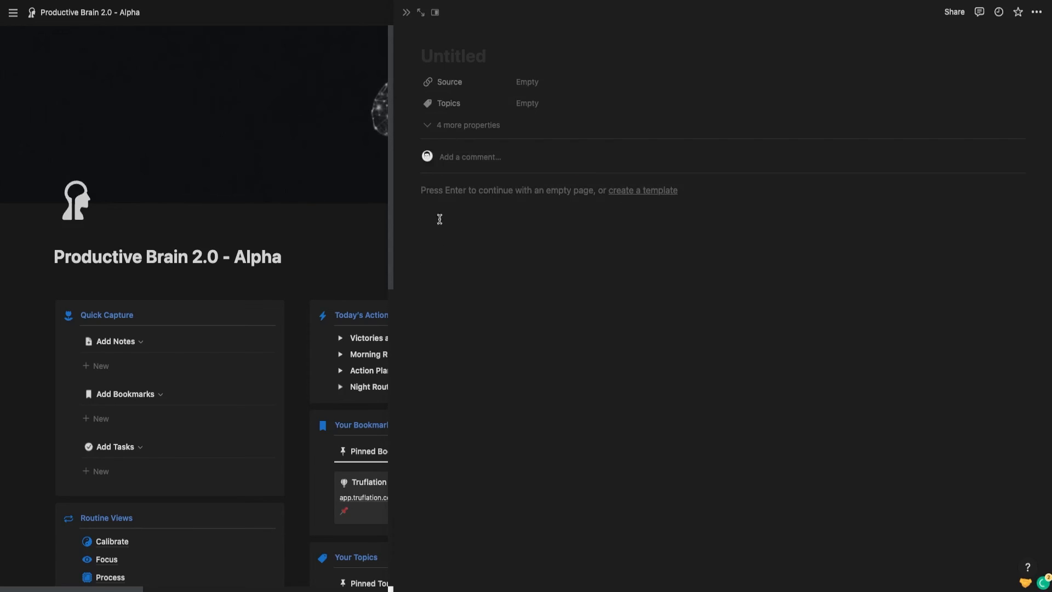